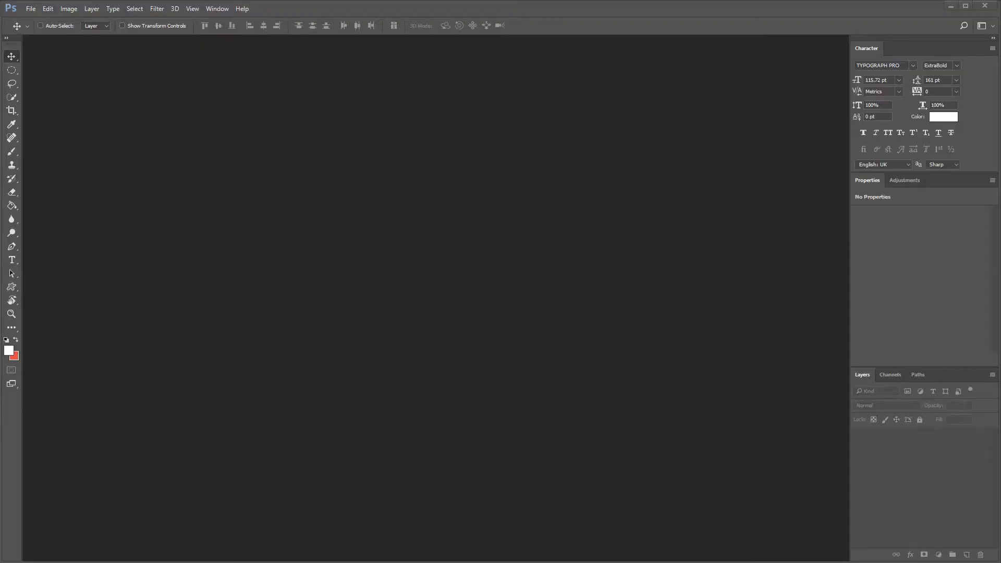
Create a new 1080 × 1920 px portrait document
{"action": "left_click", "coordinate": [31, 9]}
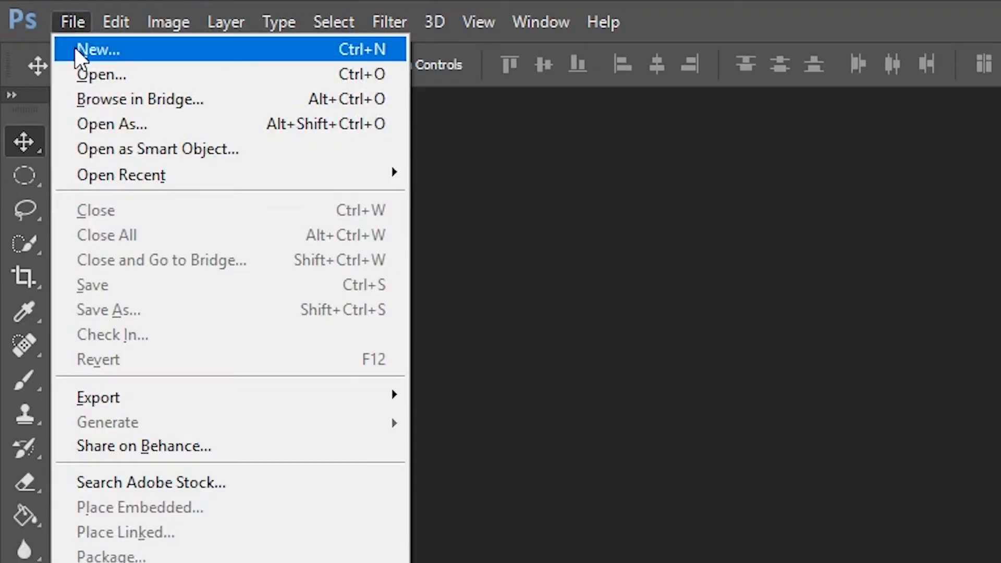
{"action": "left_click", "coordinate": [30, 18]}
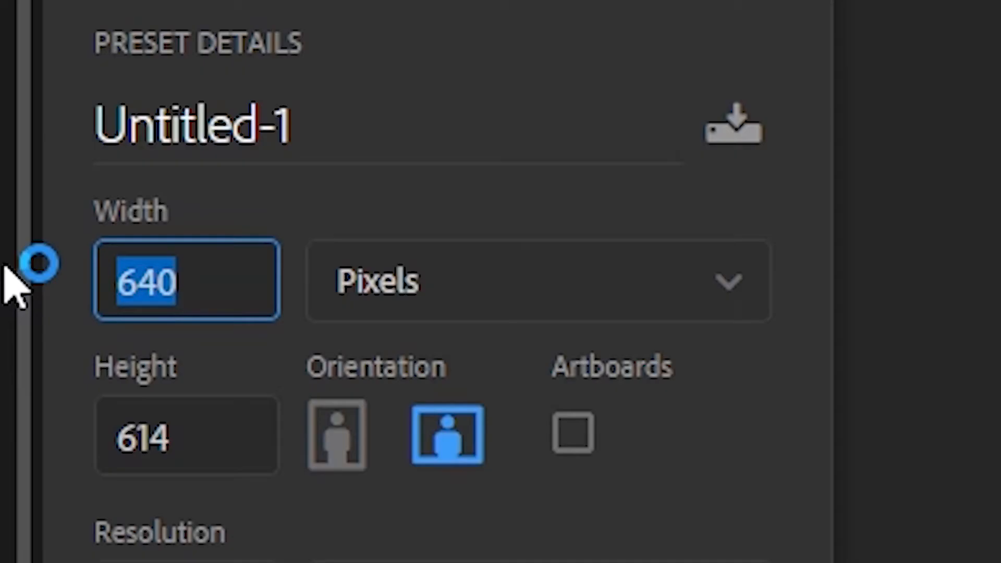
{"action": "type", "text": "1080"}
{"action": "left_click", "coordinate": [237, 453]}
{"action": "left_click_drag", "start_coordinate": [226, 431], "coordinate": [39, 489]}
{"action": "type", "text": "1920"}
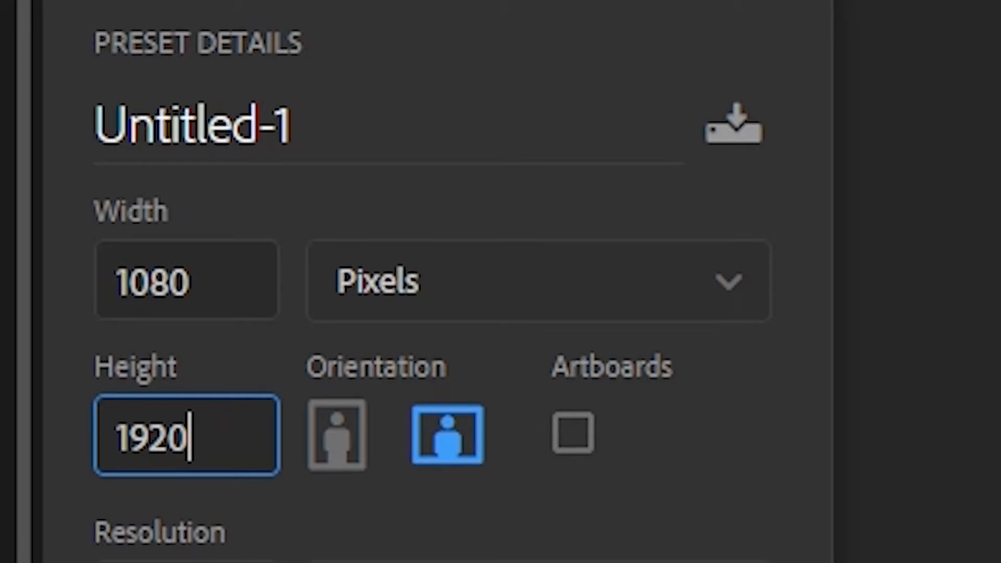
{"action": "key", "text": "Tab"}
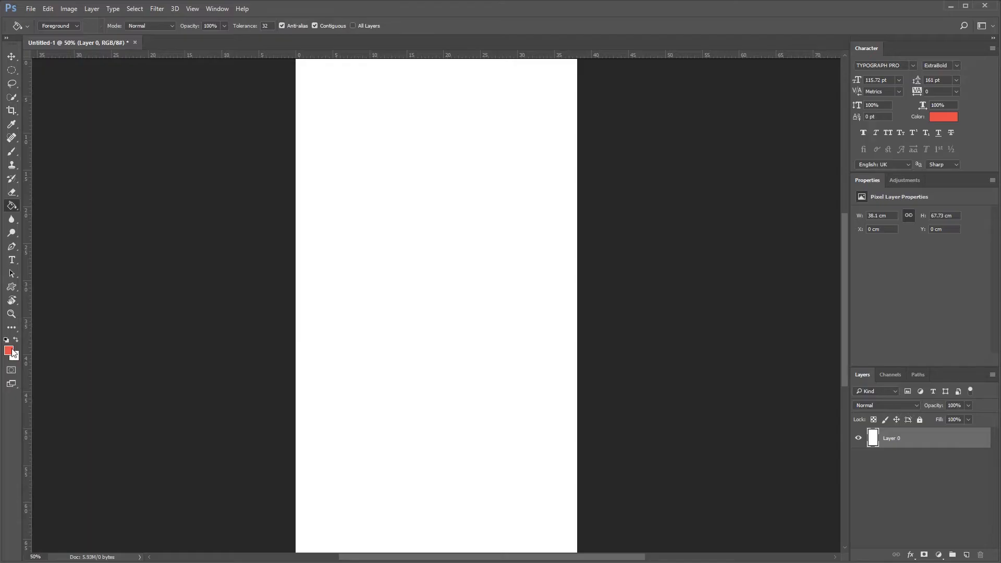
Fill the whole canvas with red using the Paint Bucket
{"action": "left_click", "coordinate": [9, 350]}
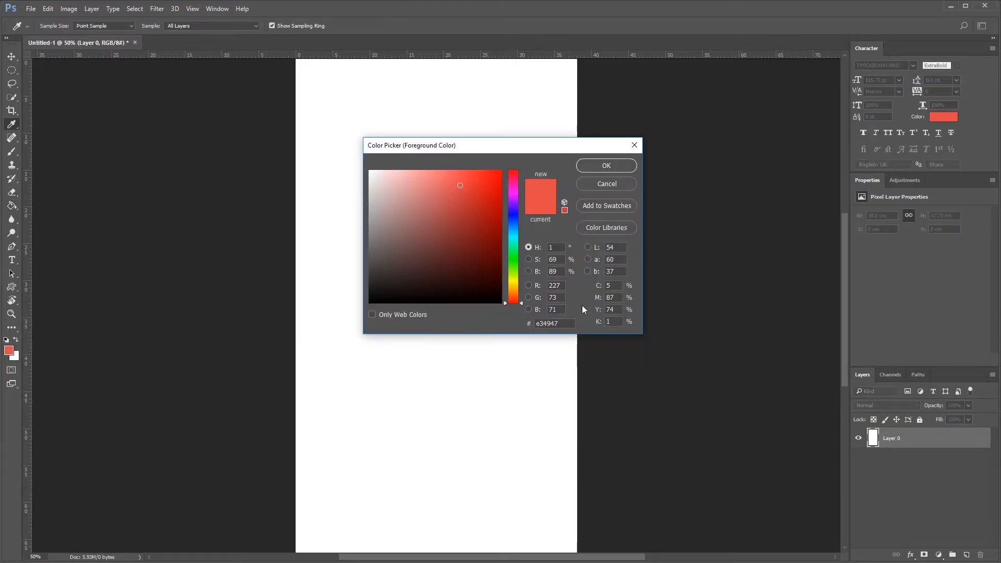
{"action": "left_click", "coordinate": [587, 165]}
{"action": "key", "text": "g"}
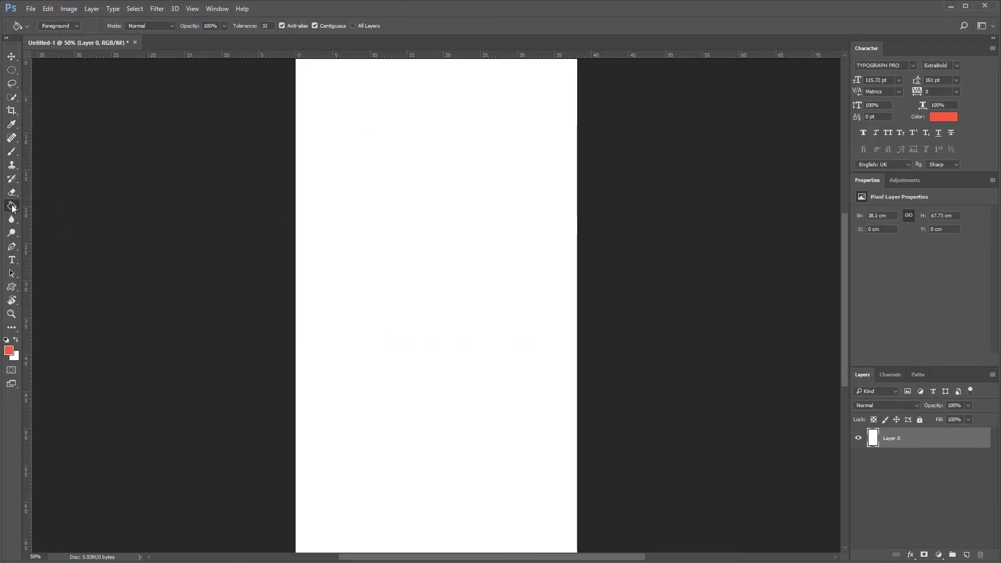
{"action": "left_click", "coordinate": [357, 243]}
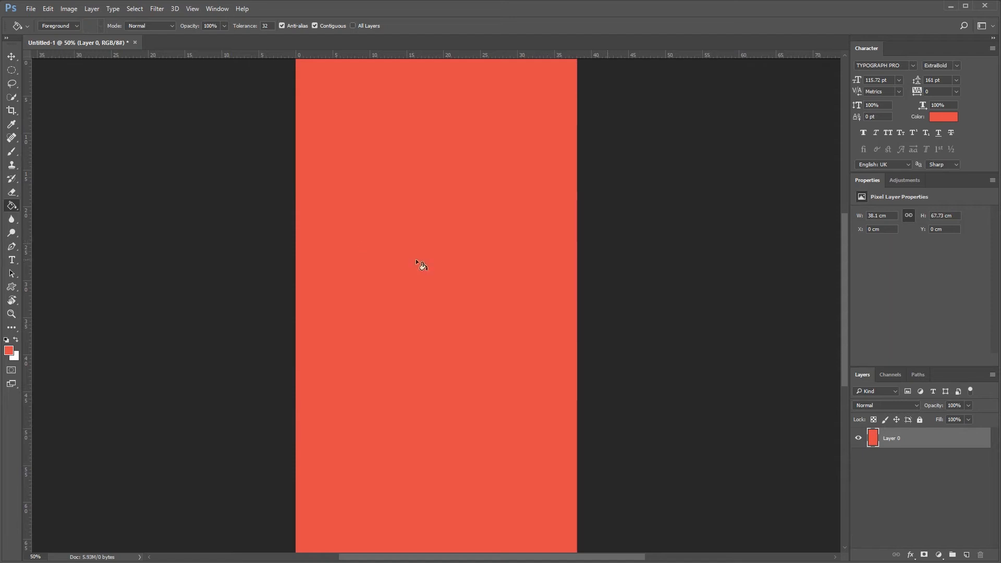
{"action": "key", "text": "v"}
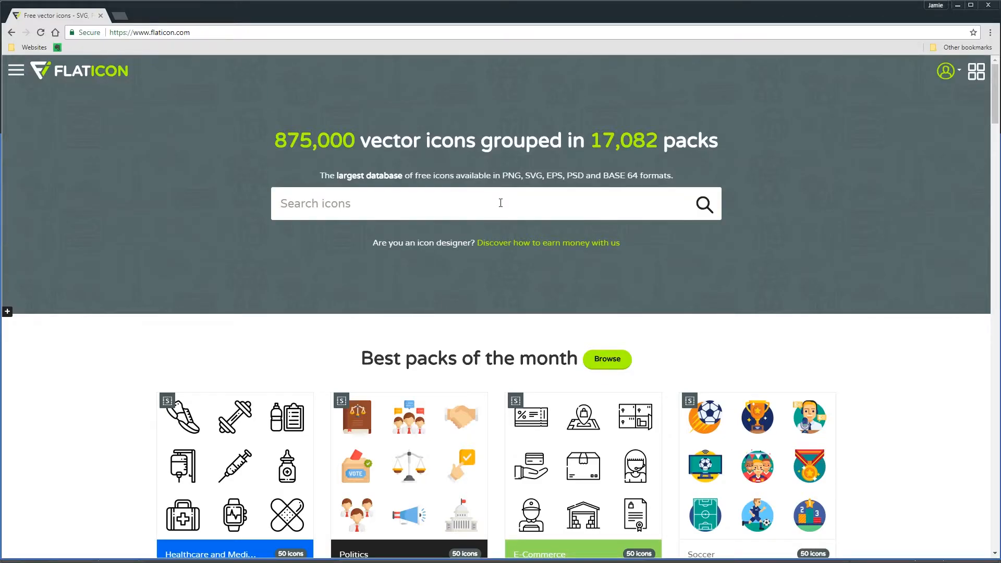
Search Flaticon for 'Nature' and filter the results to monocolour icons
{"action": "type", "text": "Nature"}
{"action": "key", "text": "Return"}
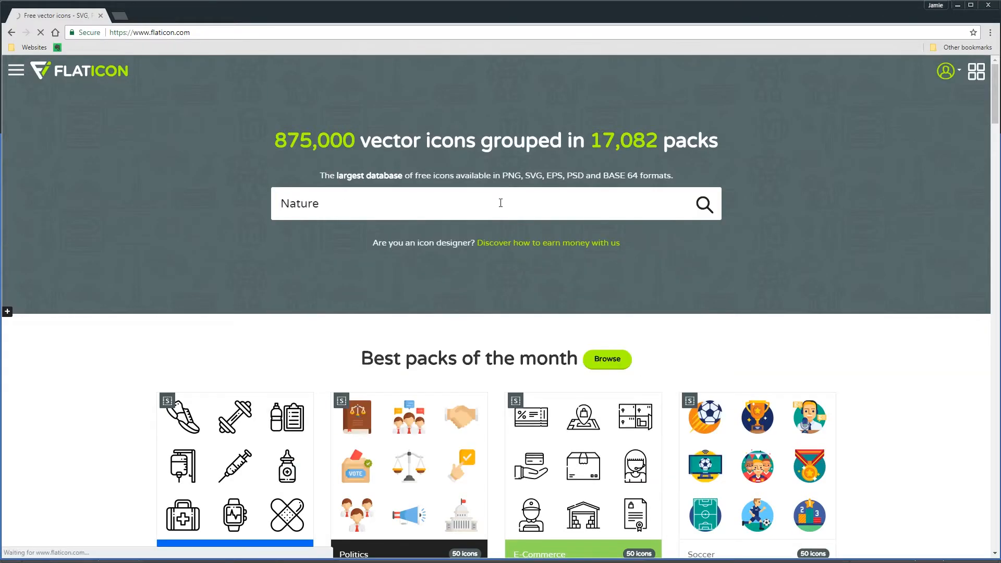
{"action": "scroll", "coordinate": [532, 286], "scroll_direction": "down", "scroll_amount": 2}
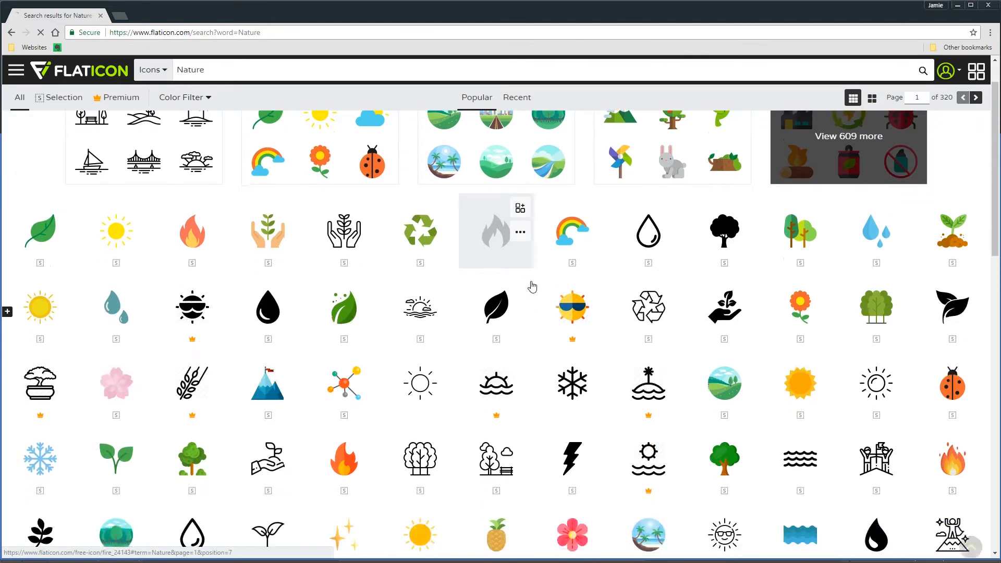
{"action": "scroll", "coordinate": [693, 378], "scroll_direction": "down", "scroll_amount": 3}
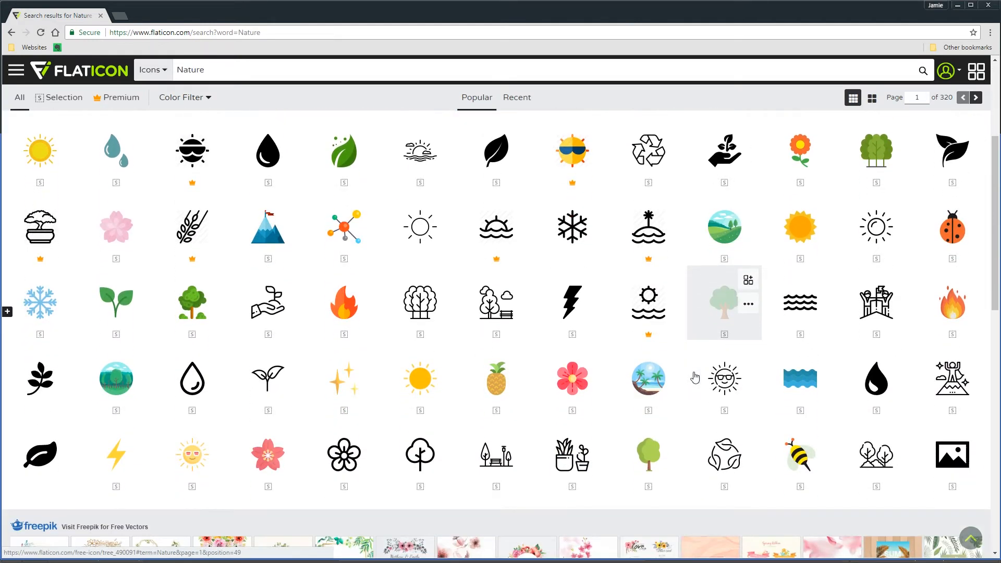
{"action": "scroll", "coordinate": [462, 336], "scroll_direction": "down", "scroll_amount": 7}
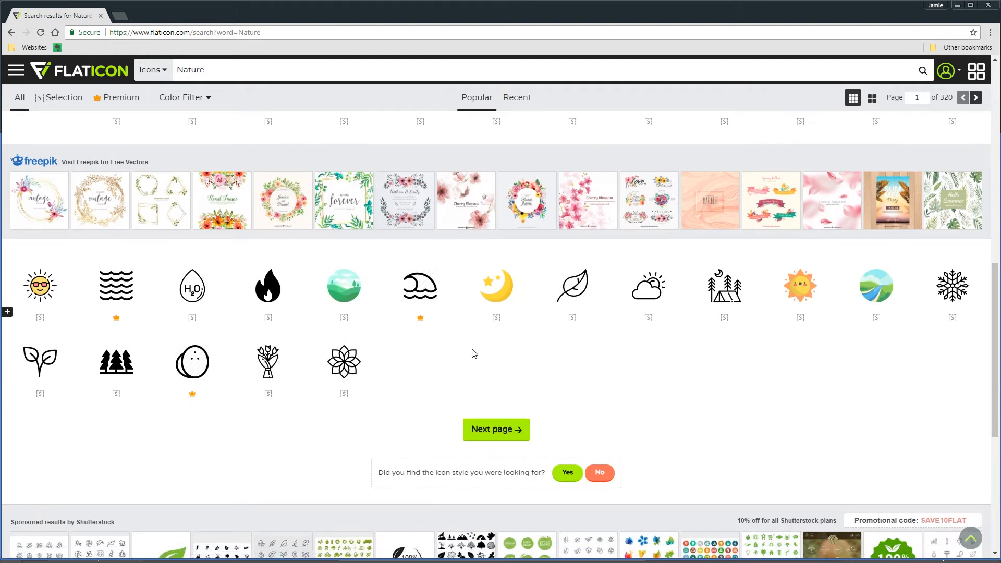
{"action": "scroll", "coordinate": [474, 354], "scroll_direction": "up", "scroll_amount": 10}
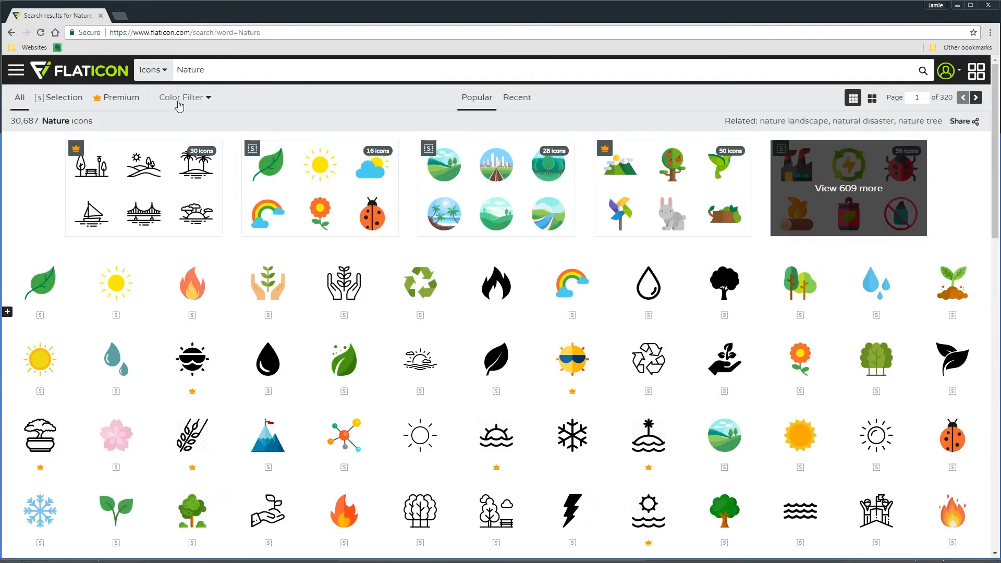
{"action": "left_click", "coordinate": [196, 97]}
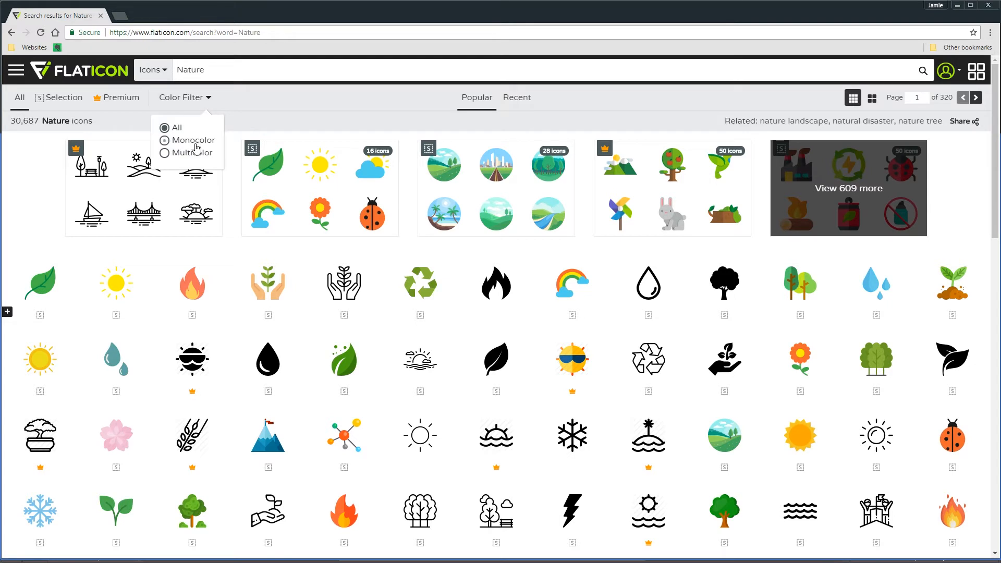
{"action": "left_click", "coordinate": [194, 140]}
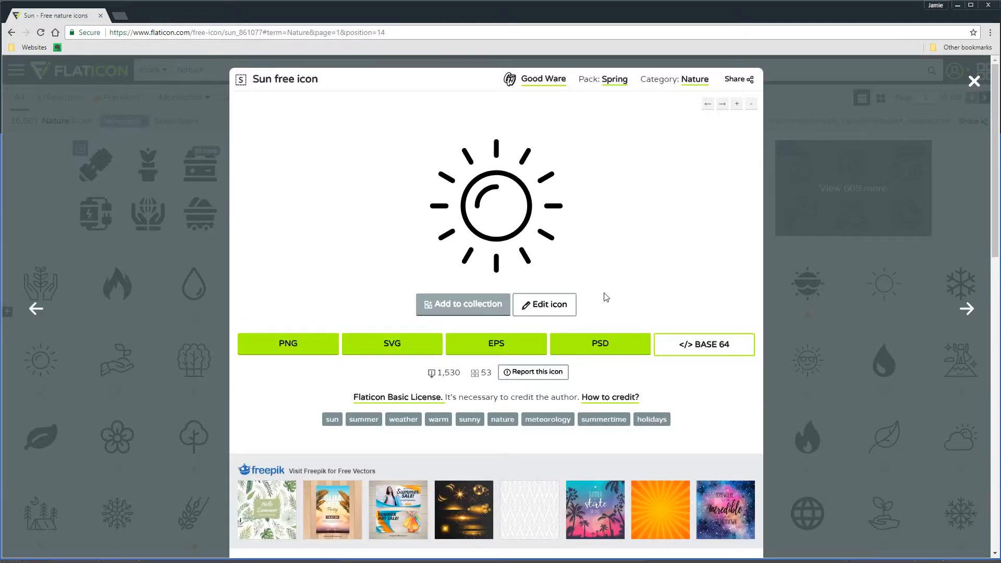
Download the sun icon as a white 512 px PNG
{"action": "left_click", "coordinate": [326, 344]}
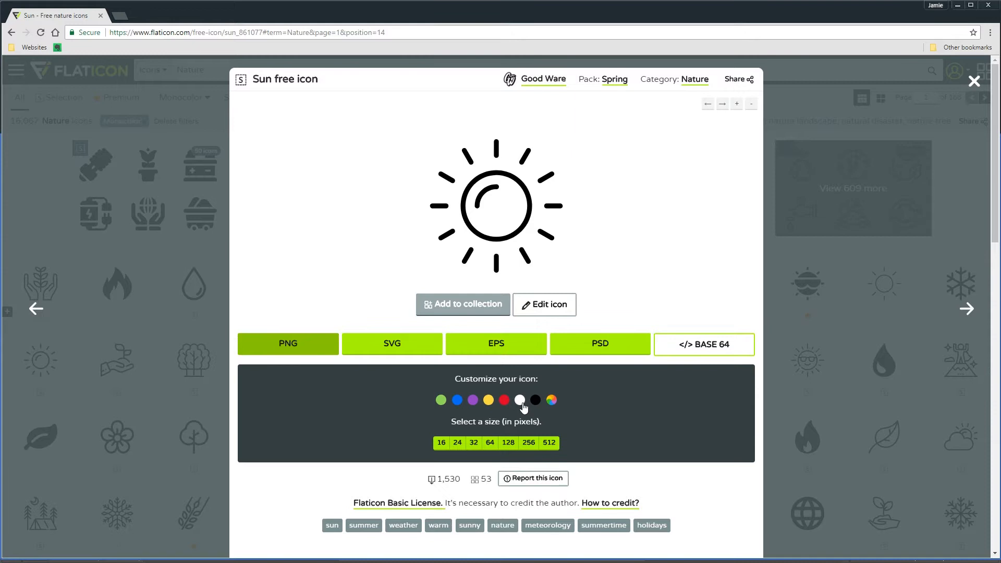
{"action": "left_click", "coordinate": [522, 405]}
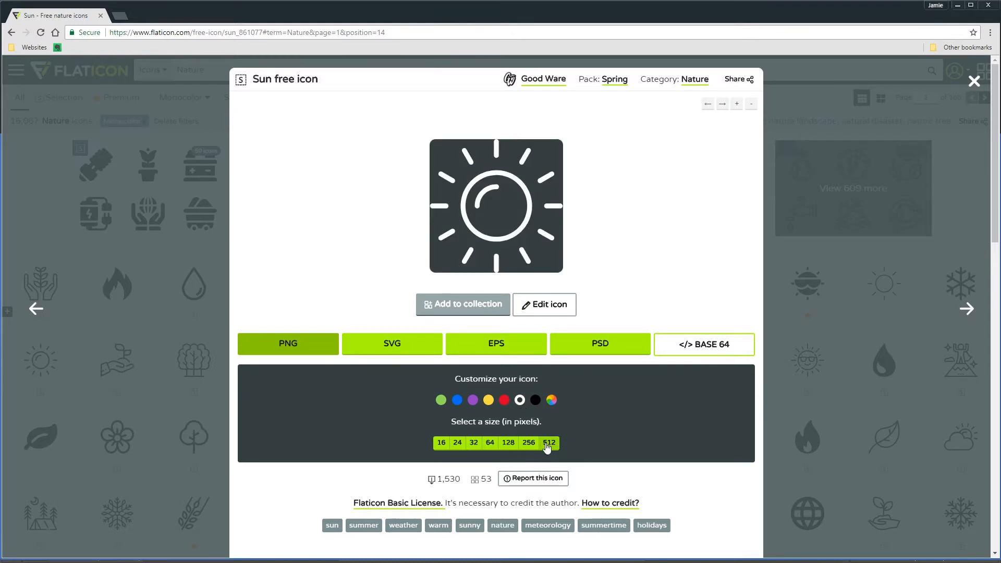
{"action": "left_click", "coordinate": [546, 443]}
{"action": "left_click", "coordinate": [604, 275]}
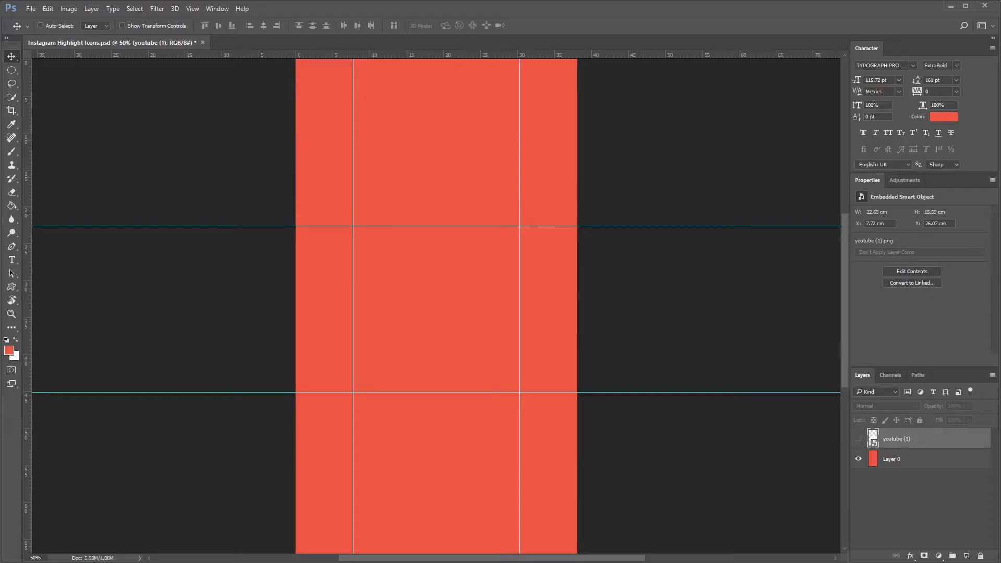
Place sun.png on the canvas and scale it to fill the guide square
{"action": "left_click_drag", "start_coordinate": [387, 328], "coordinate": [425, 316]}
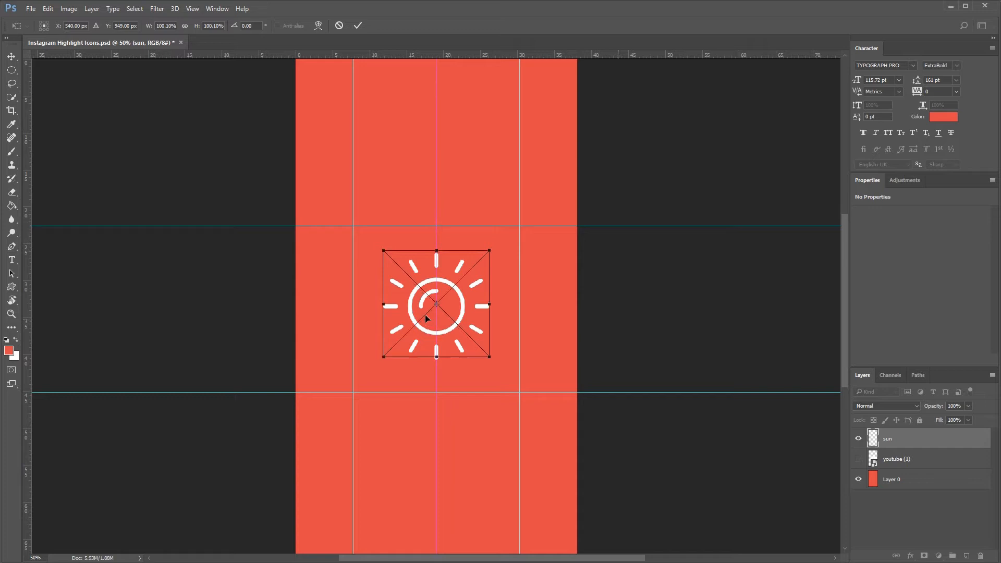
{"action": "left_click_drag", "start_coordinate": [426, 318], "coordinate": [396, 294]}
{"action": "left_click_drag", "start_coordinate": [459, 332], "coordinate": [519, 391]}
{"action": "key", "text": "Return"}
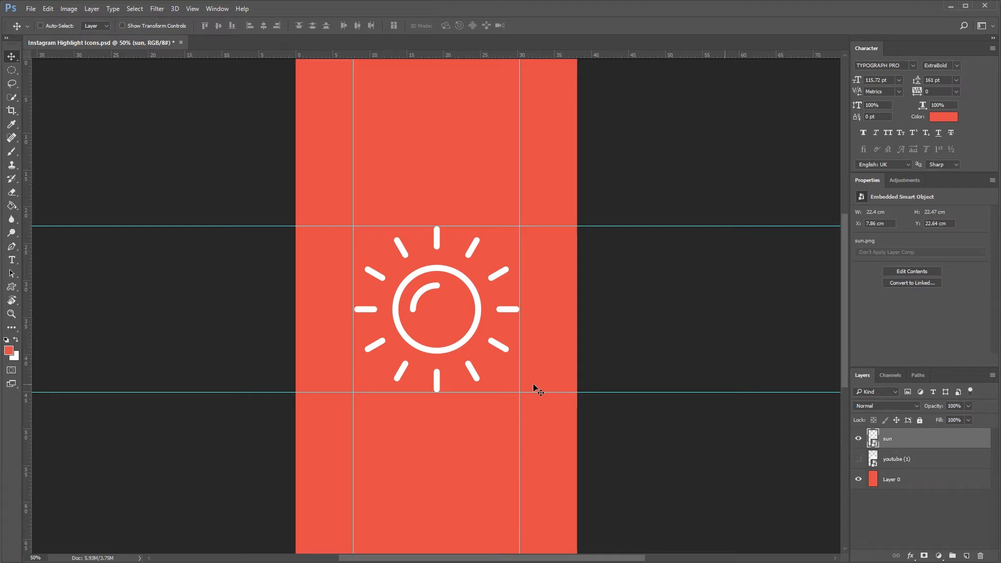
Centre the sun vertically and horizontally on the canvas
{"action": "key", "text": "ctrl+a"}
{"action": "key", "text": "ctrl+a"}
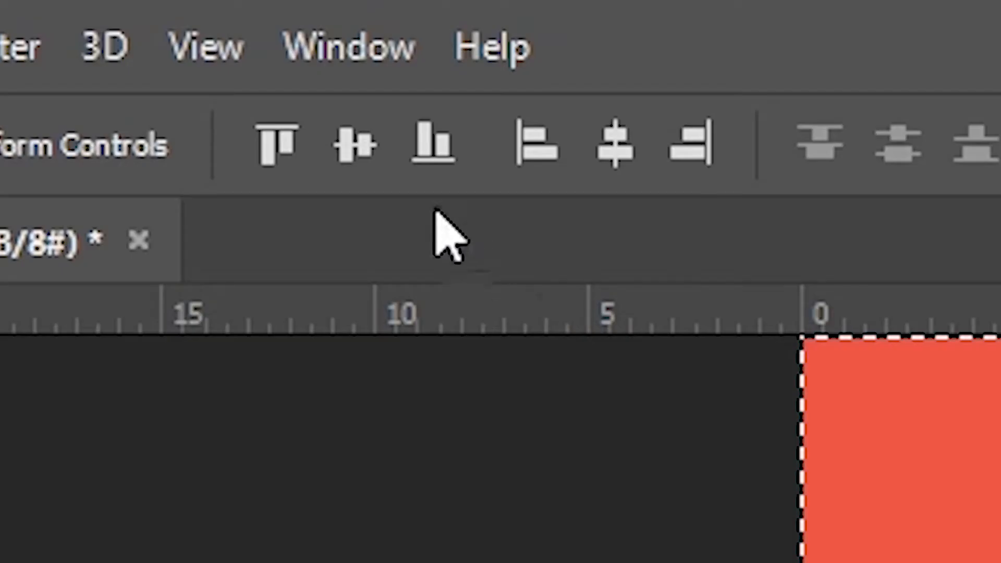
{"action": "left_click", "coordinate": [219, 27]}
{"action": "left_click", "coordinate": [615, 172]}
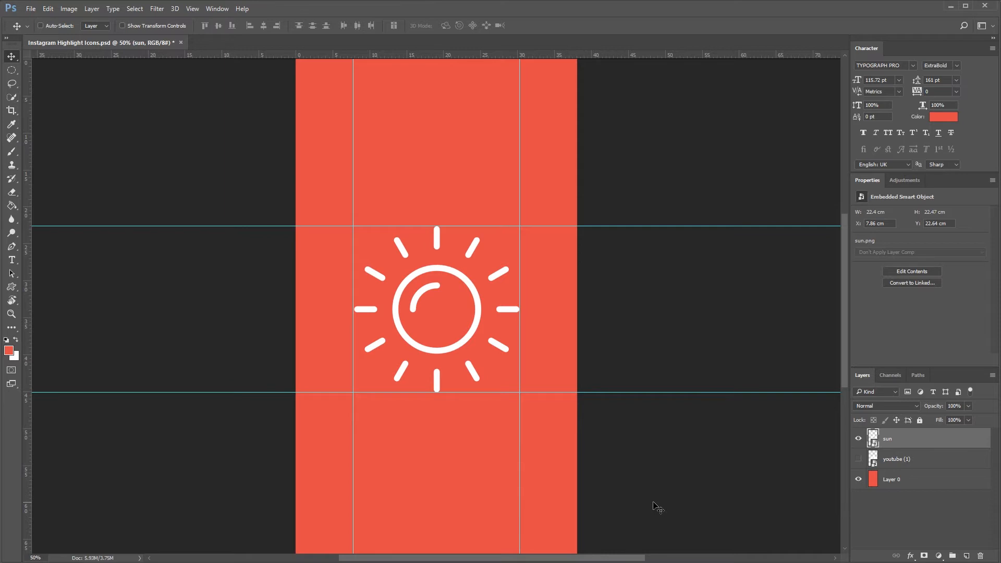
{"action": "left_click", "coordinate": [11, 259]}
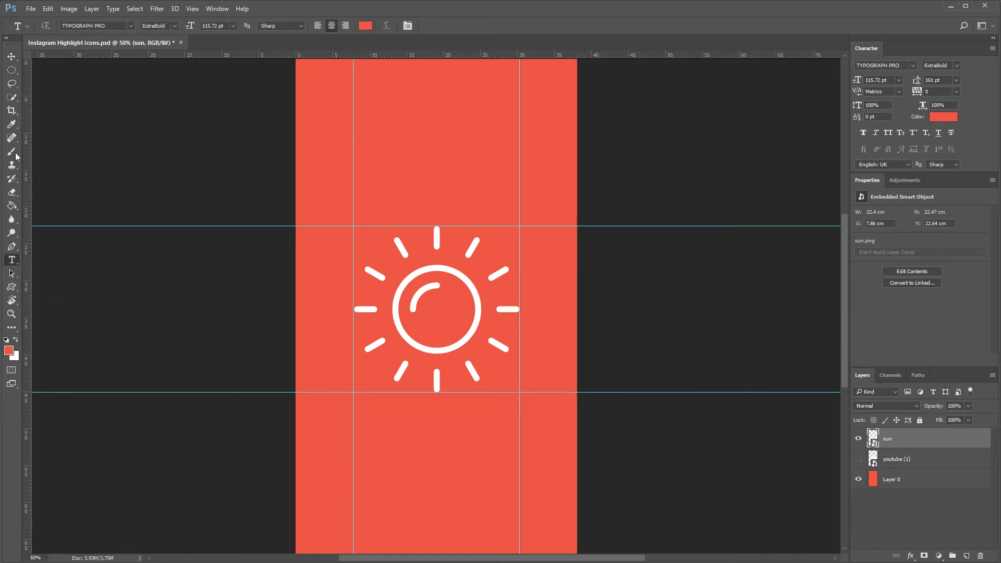
Delete the sun layer and pick the music-note preset in the Custom Shape Tool
{"action": "key", "text": "v"}
{"action": "key", "text": "Delete"}
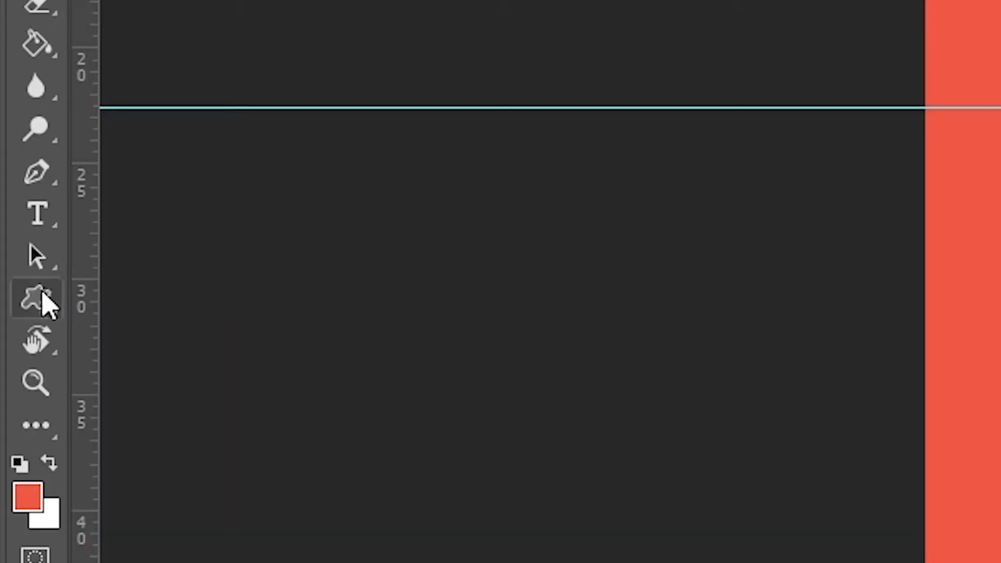
{"action": "left_click", "coordinate": [12, 287]}
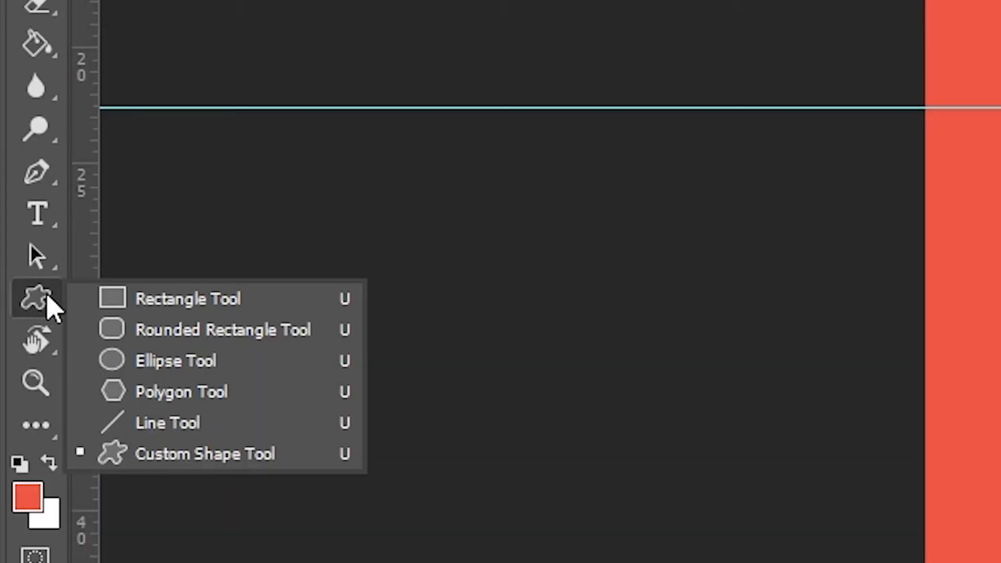
{"action": "left_click", "coordinate": [299, 454]}
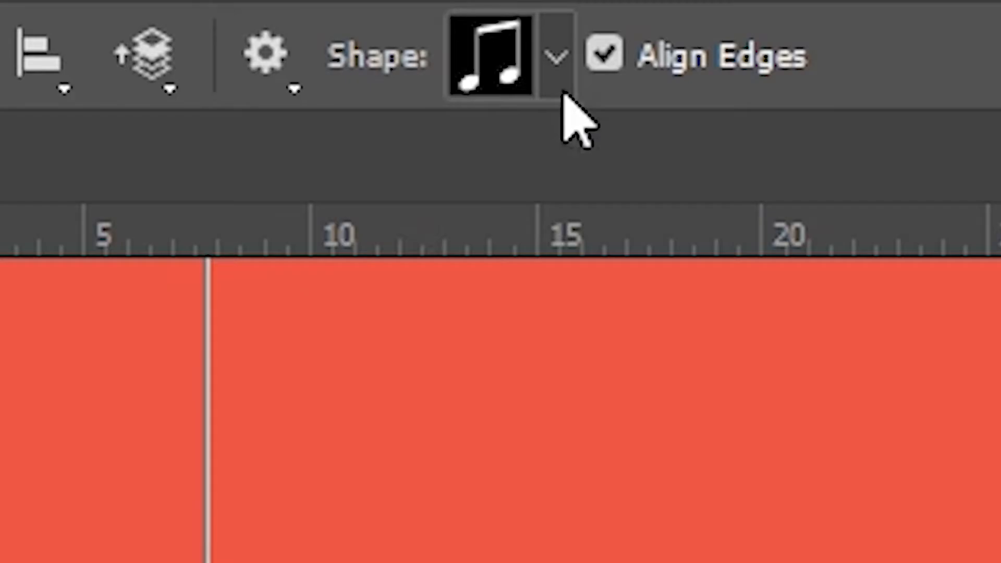
{"action": "left_click", "coordinate": [411, 24]}
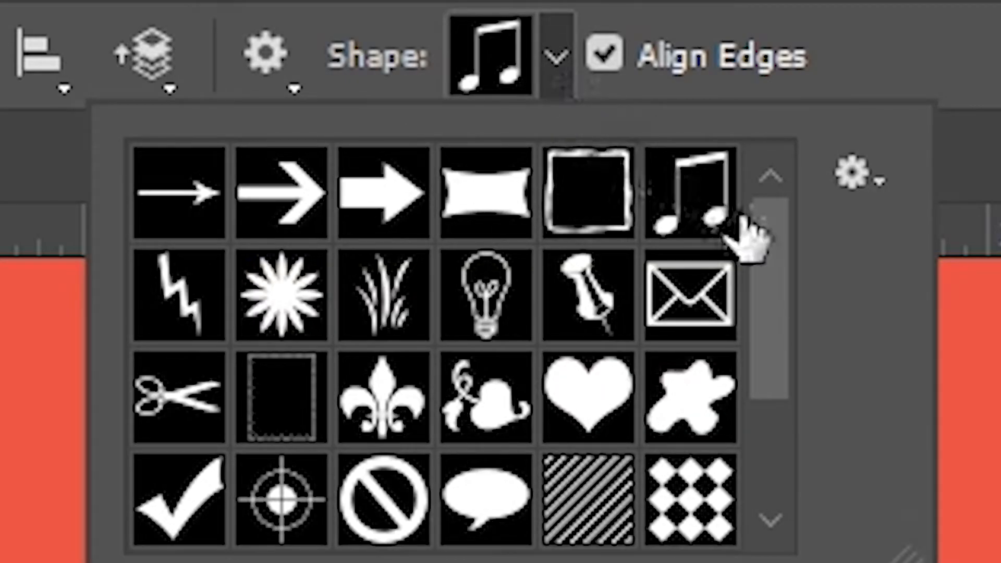
{"action": "scroll", "coordinate": [781, 290], "scroll_direction": "down", "scroll_amount": 3}
{"action": "left_click_drag", "start_coordinate": [777, 336], "coordinate": [768, 245]}
{"action": "left_click", "coordinate": [722, 224]}
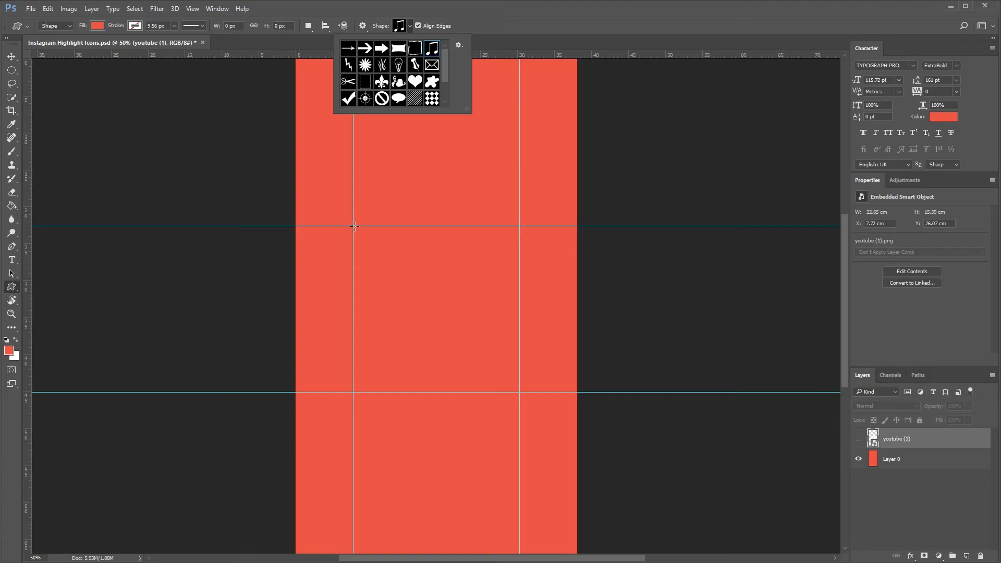
{"action": "left_click", "coordinate": [352, 225]}
Draw the music note across the guide square and centre it on the canvas
{"action": "left_click_drag", "start_coordinate": [354, 227], "coordinate": [538, 392]}
{"action": "key", "text": "ctrl+BackSpace"}
{"action": "key", "text": "v"}
{"action": "key", "text": "ctrl+a"}
{"action": "left_click", "coordinate": [263, 26]}
{"action": "left_click", "coordinate": [218, 26]}
{"action": "key", "text": "ctrl+d"}
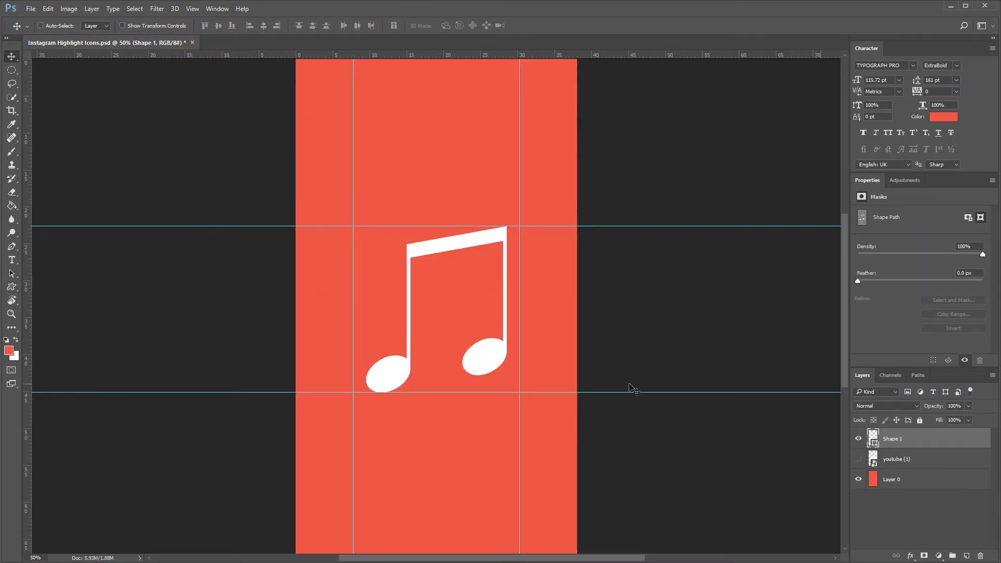
Start Save As and bring up the list of file formats
{"action": "left_click", "coordinate": [33, 9]}
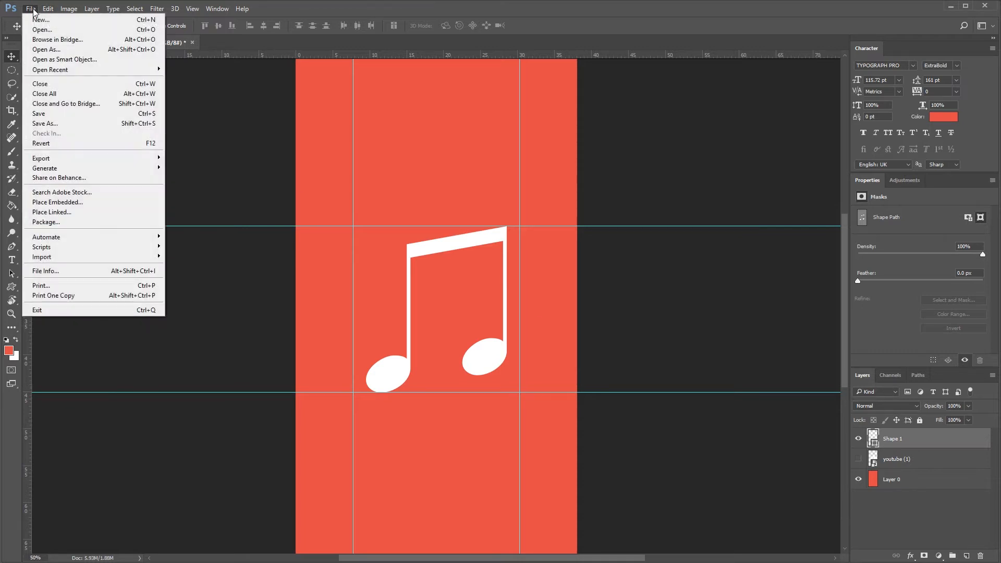
{"action": "left_click", "coordinate": [45, 124]}
{"action": "left_click", "coordinate": [130, 334]}
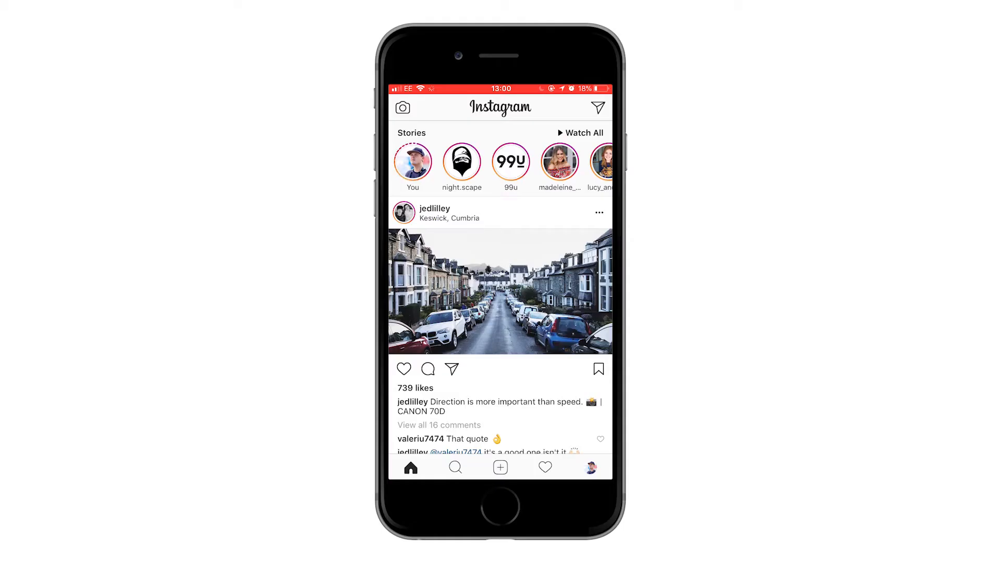
Share the red plane image to your story
{"action": "left_click", "coordinate": [425, 209]}
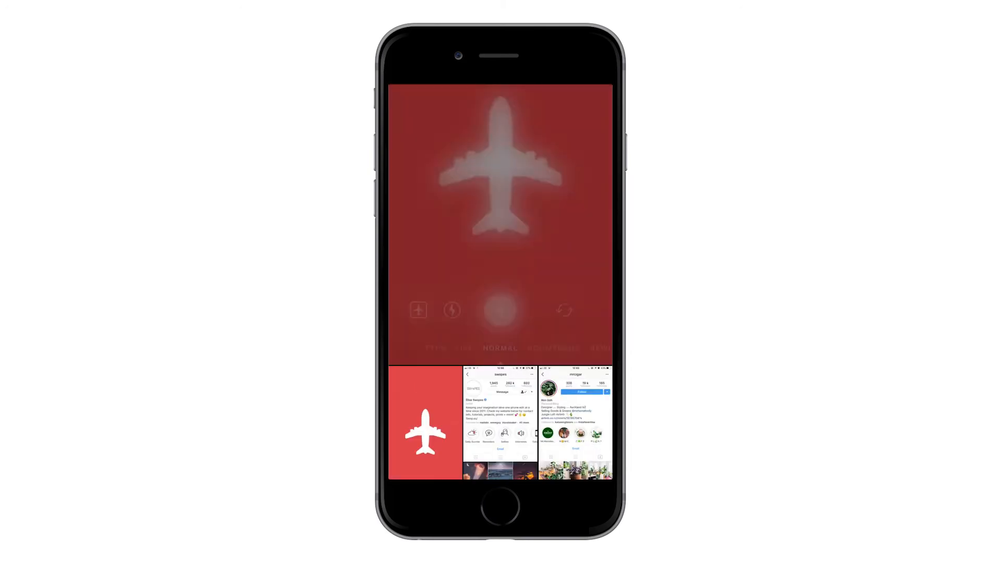
{"action": "left_click", "coordinate": [453, 447]}
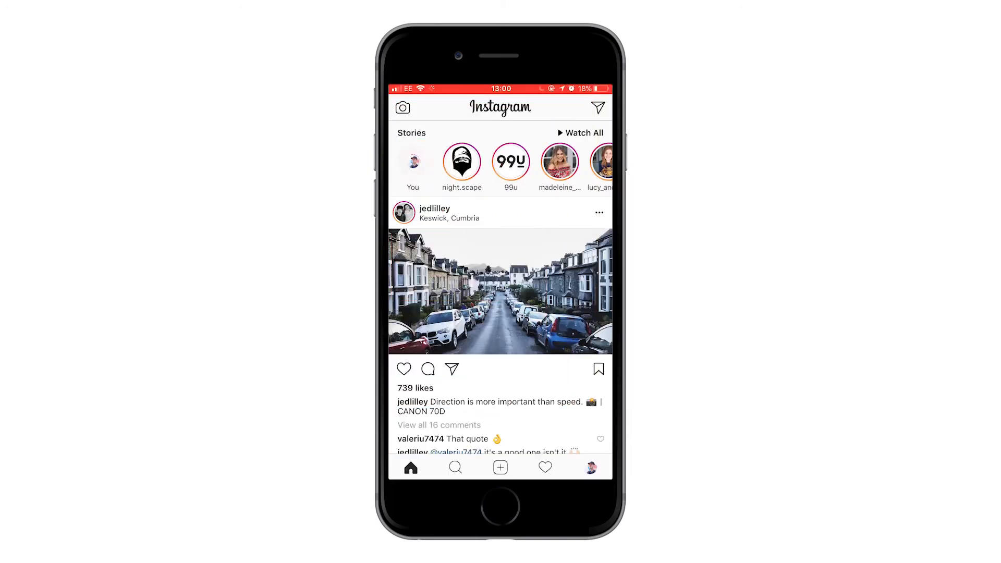
{"action": "left_click", "coordinate": [403, 107]}
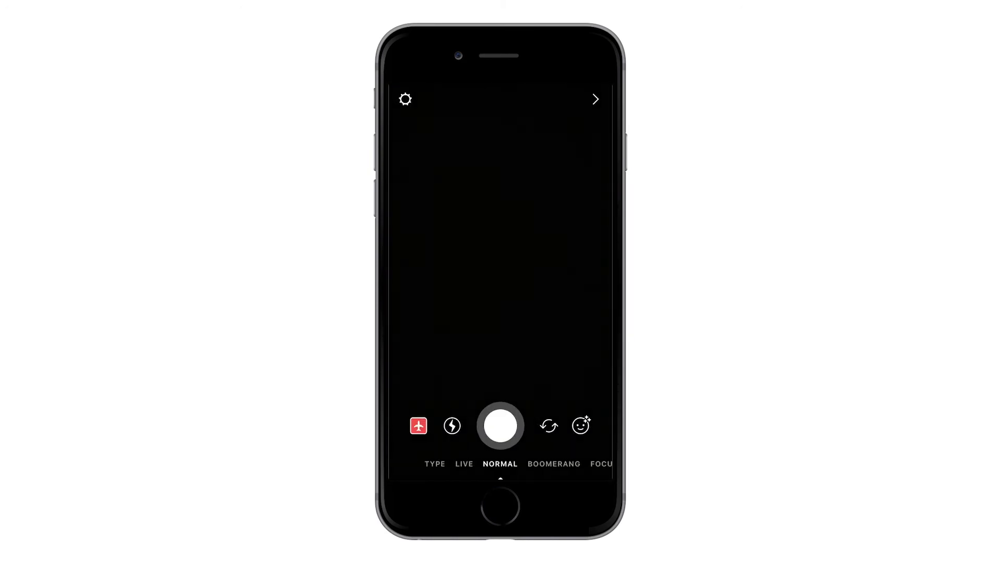
{"action": "left_click", "coordinate": [417, 425]}
Post the London skyscraper photo to your story without its date sticker, then view your profile
{"action": "scroll", "coordinate": [500, 312], "scroll_direction": "down", "scroll_amount": 5}
{"action": "scroll", "coordinate": [500, 312], "scroll_direction": "down", "scroll_amount": 5}
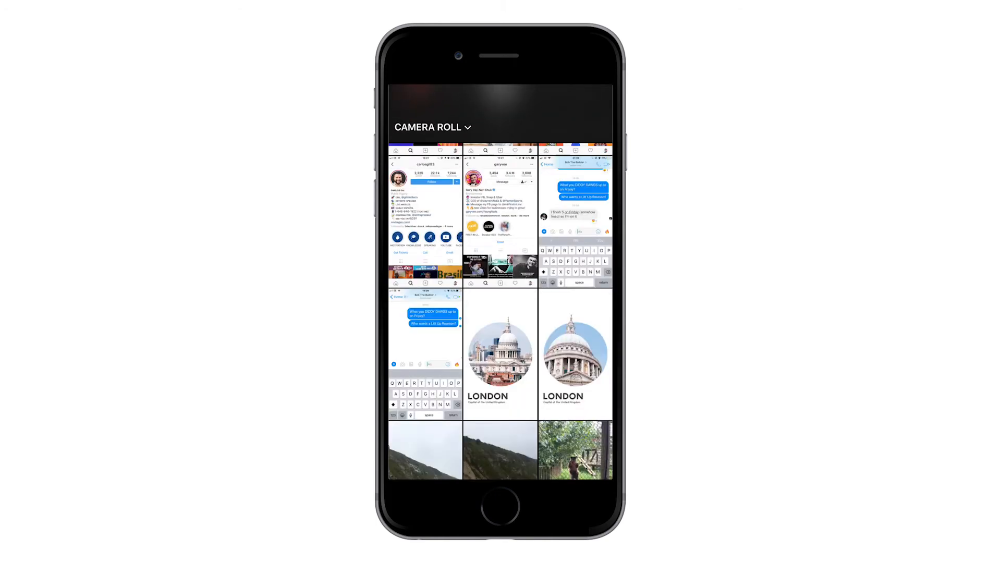
{"action": "left_click", "coordinate": [575, 354]}
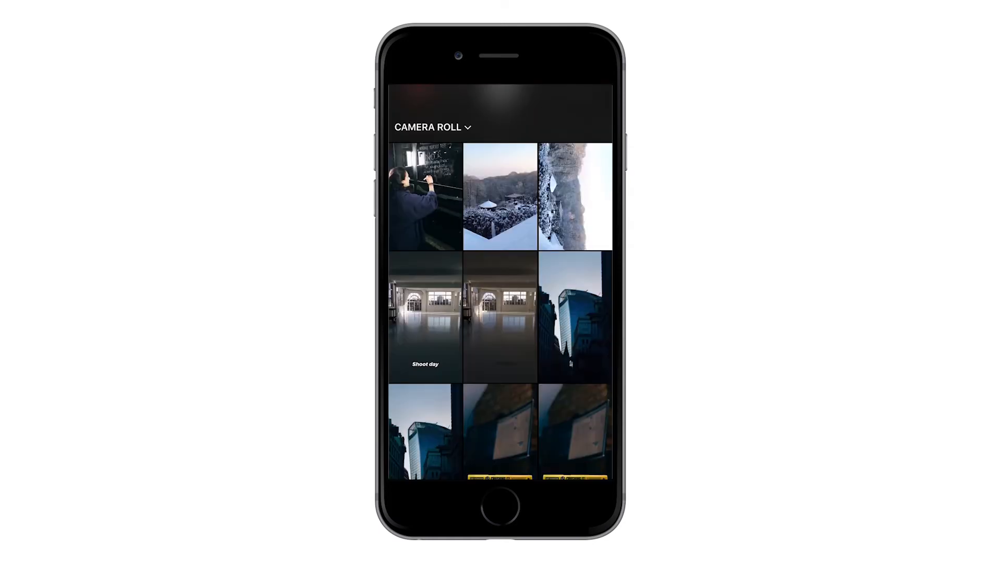
{"action": "scroll", "coordinate": [501, 311], "scroll_direction": "down", "scroll_amount": 3}
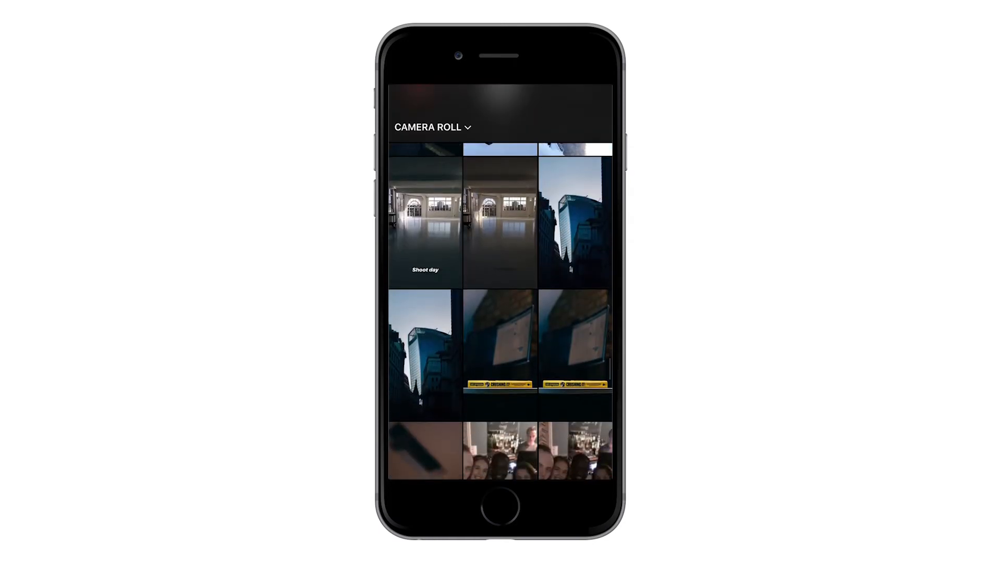
{"action": "left_click", "coordinate": [425, 355]}
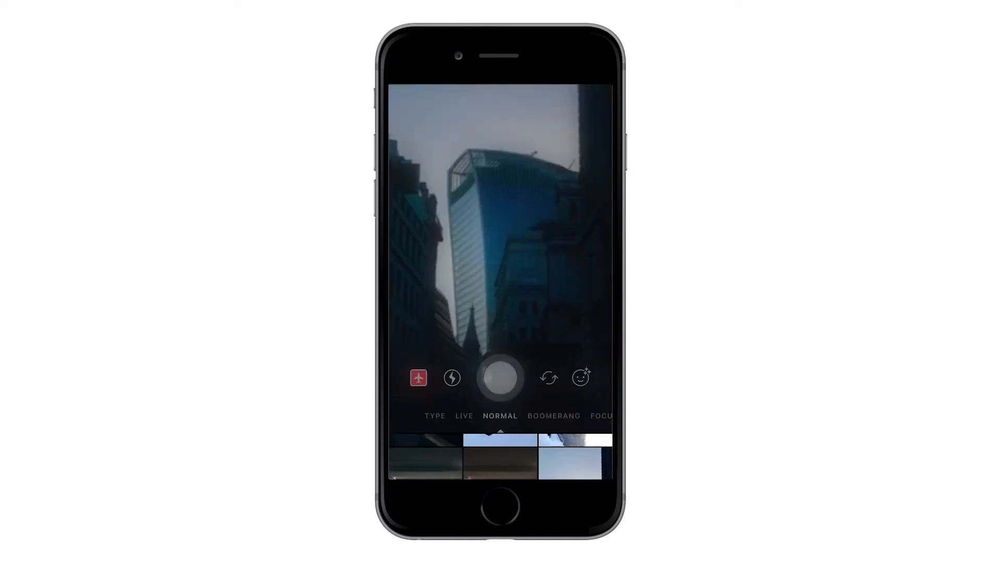
{"action": "left_click_drag", "start_coordinate": [501, 381], "coordinate": [500, 461]}
{"action": "left_click", "coordinate": [453, 449]}
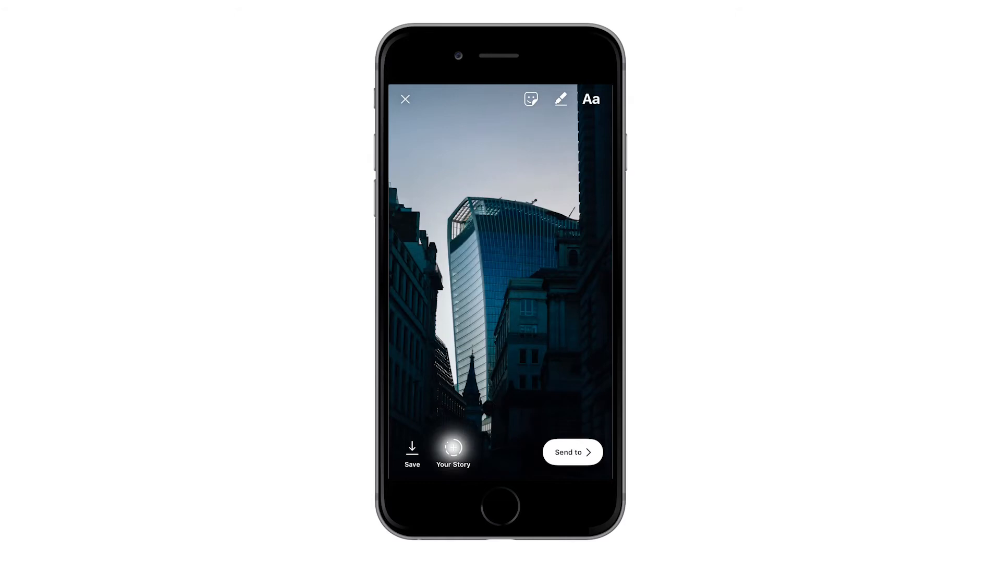
{"action": "left_click", "coordinate": [591, 467]}
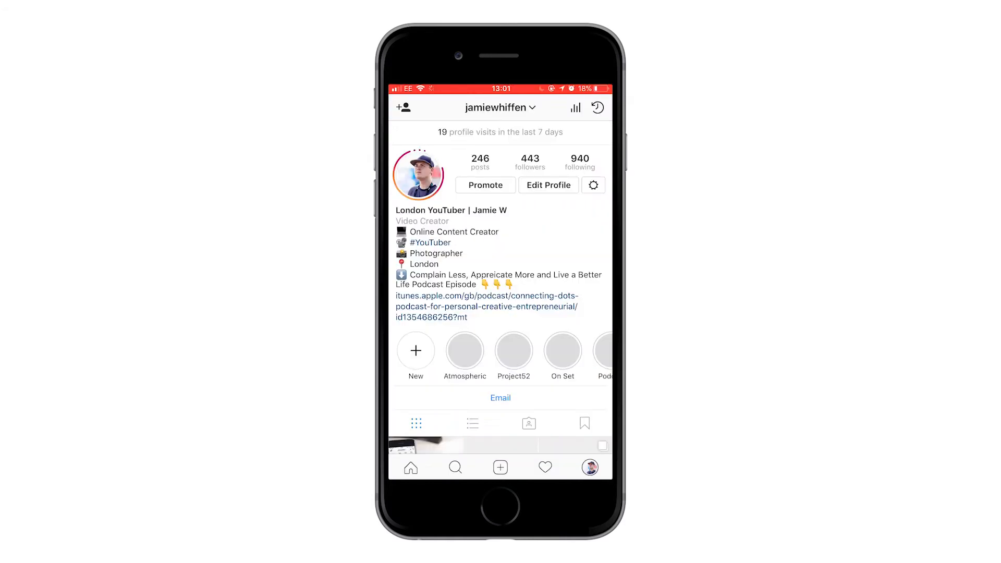
Make a 'Travel' highlight from the 5 Jun plane, London and skyscraper stories
{"action": "left_click", "coordinate": [416, 351]}
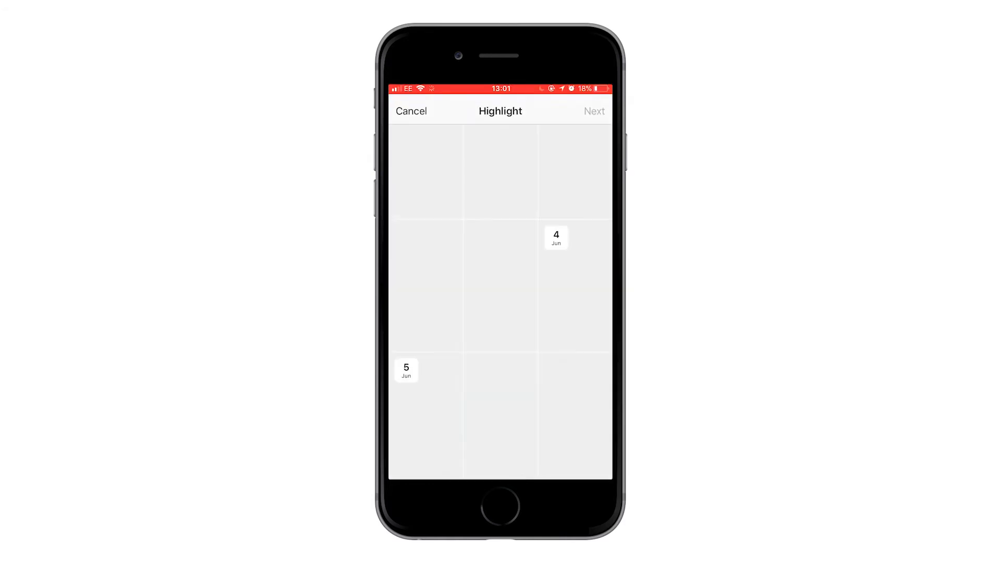
{"action": "left_click", "coordinate": [425, 415]}
{"action": "left_click", "coordinate": [500, 415]}
{"action": "left_click", "coordinate": [575, 416]}
{"action": "left_click", "coordinate": [594, 107]}
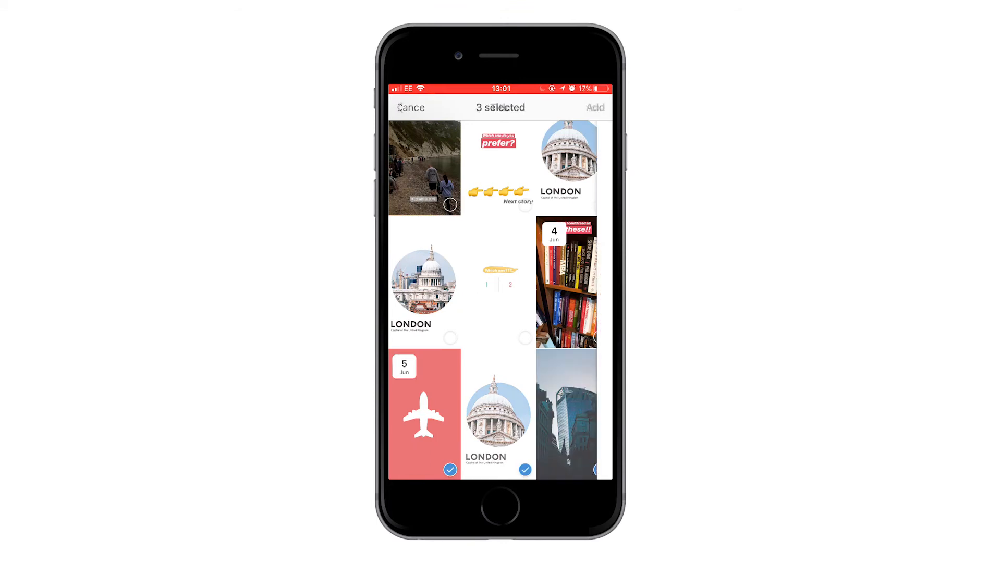
{"action": "type", "text": "Travel"}
{"action": "left_click", "coordinate": [596, 107]}
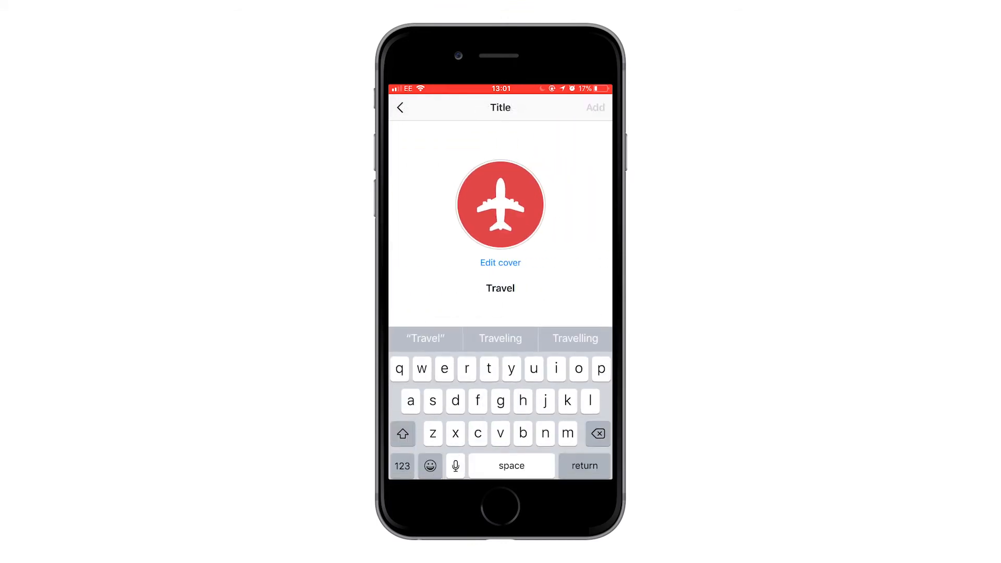
{"action": "left_click", "coordinate": [464, 350]}
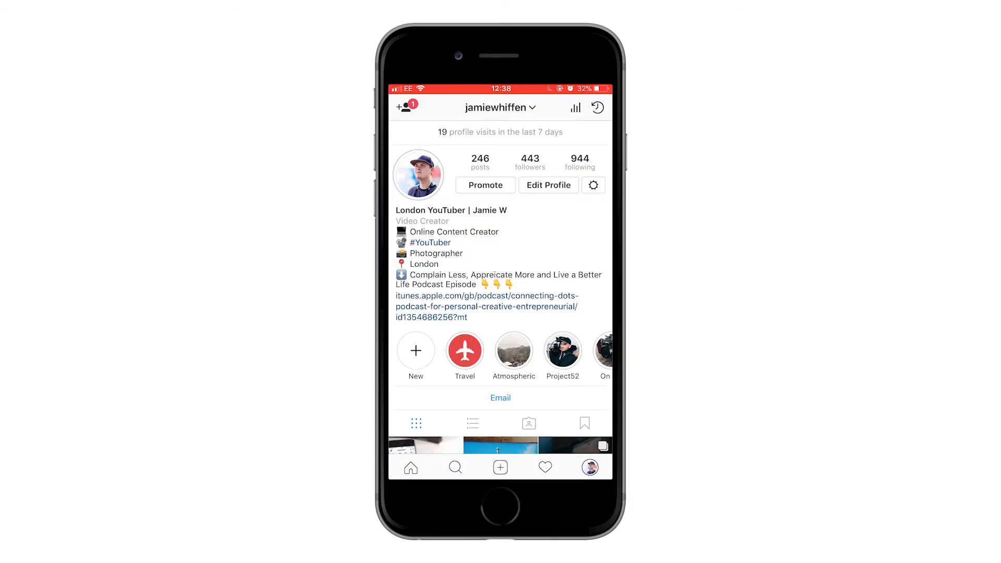
Play the Travel highlight, close it, and play it once more
{"action": "left_click", "coordinate": [464, 350]}
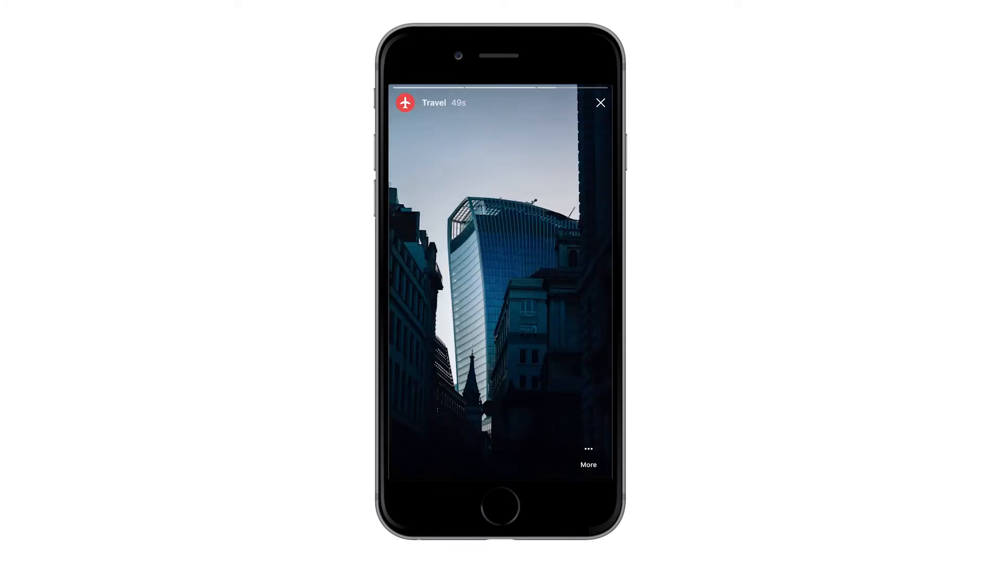
{"action": "left_click_drag", "start_coordinate": [501, 261], "coordinate": [501, 321]}
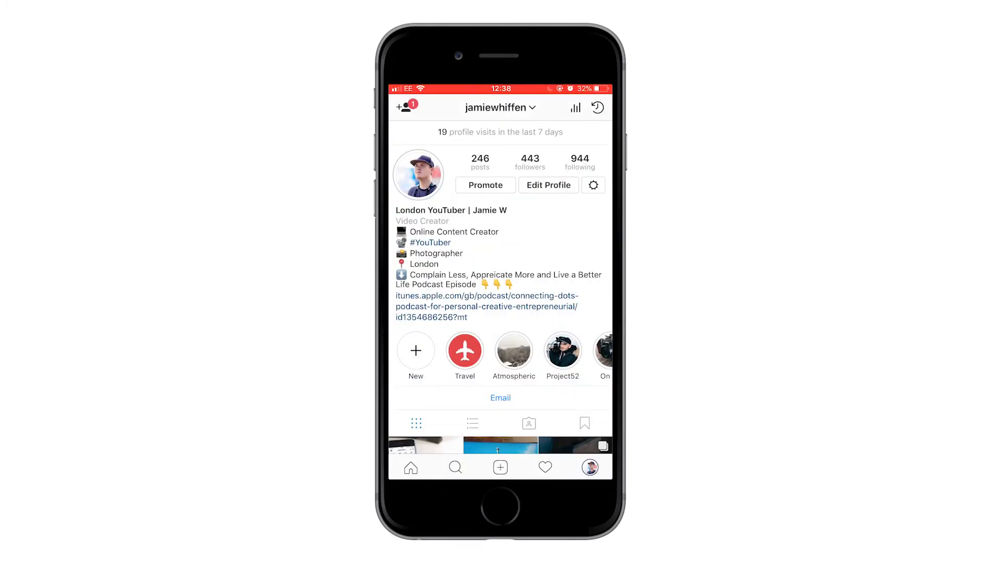
{"action": "left_click", "coordinate": [464, 350]}
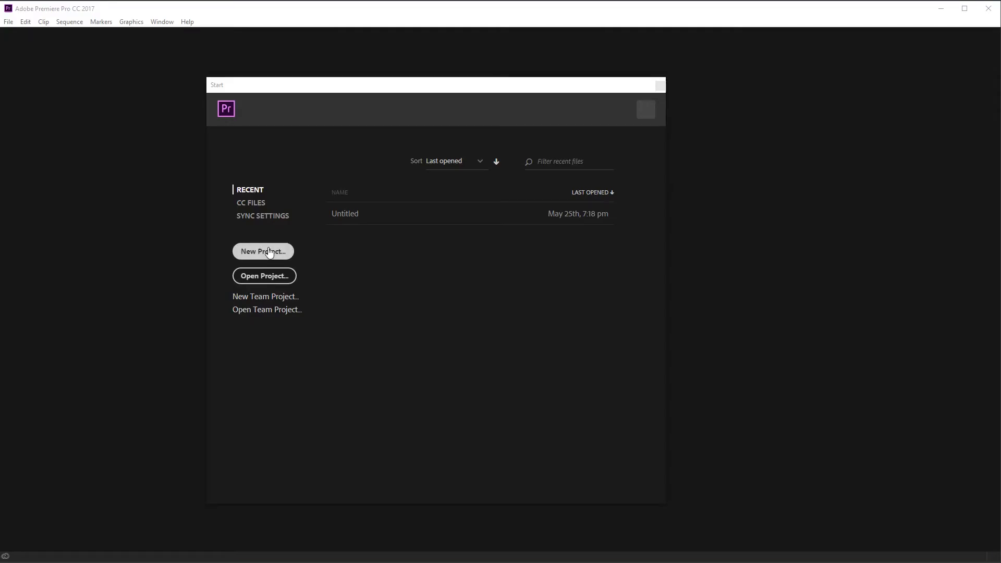
Create a new Premiere project named 'Instagram Highlights'
{"action": "left_click", "coordinate": [266, 250]}
{"action": "type", "text": "Instagram Jh"}
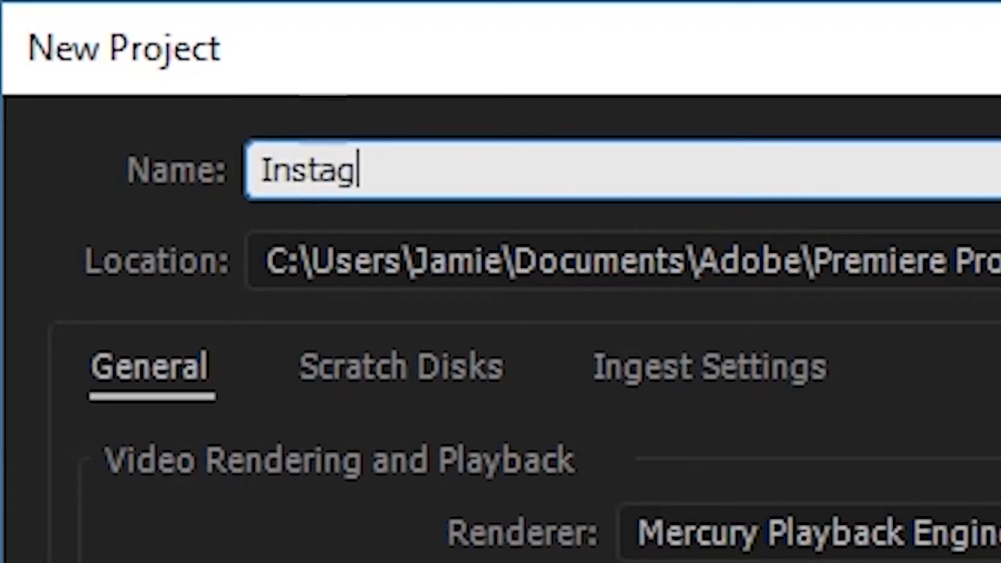
{"action": "key", "text": "BackSpace"}
{"action": "key", "text": "BackSpace"}
{"action": "type", "text": "Highlights"}
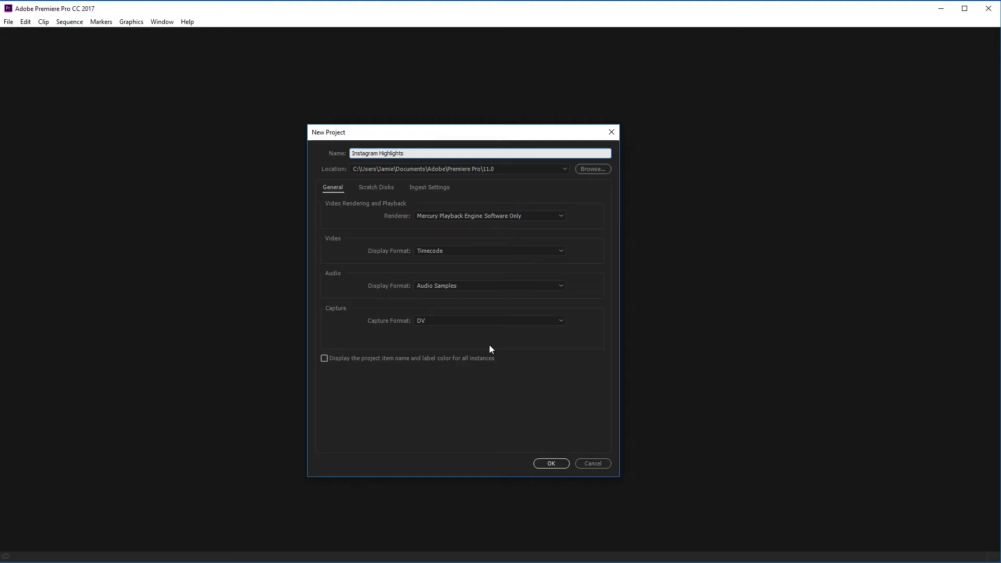
{"action": "left_click", "coordinate": [556, 464]}
Add a 1080 × 1920 sequence and drag an image into the Project panel
{"action": "left_click", "coordinate": [329, 308]}
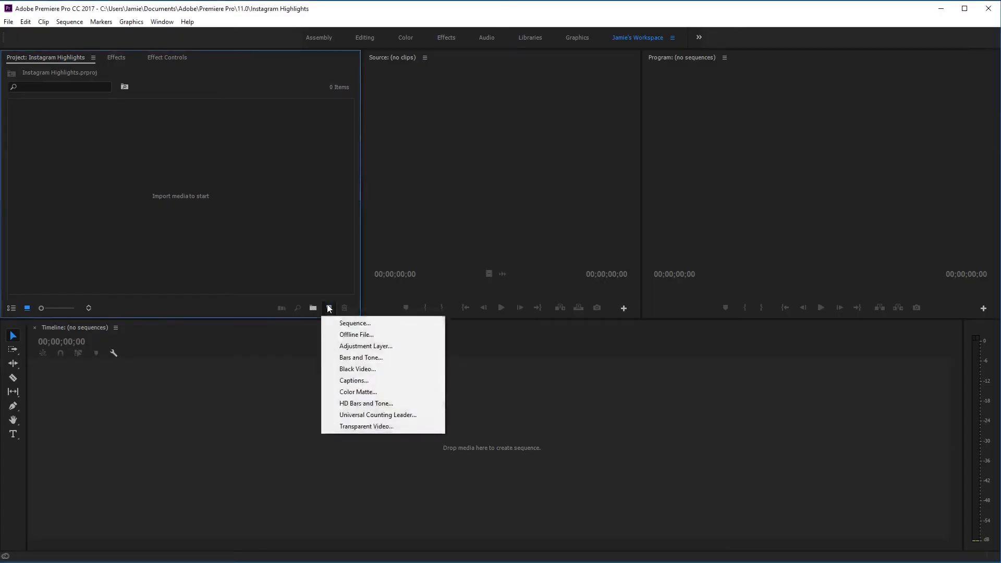
{"action": "left_click", "coordinate": [332, 320]}
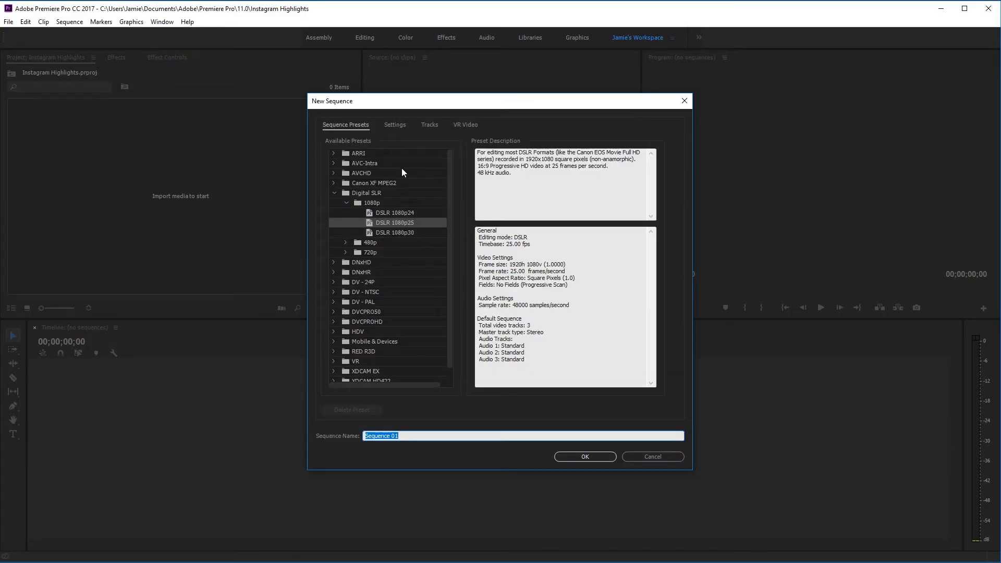
{"action": "left_click", "coordinate": [399, 124]}
{"action": "left_click", "coordinate": [432, 187]}
{"action": "type", "text": "1080"}
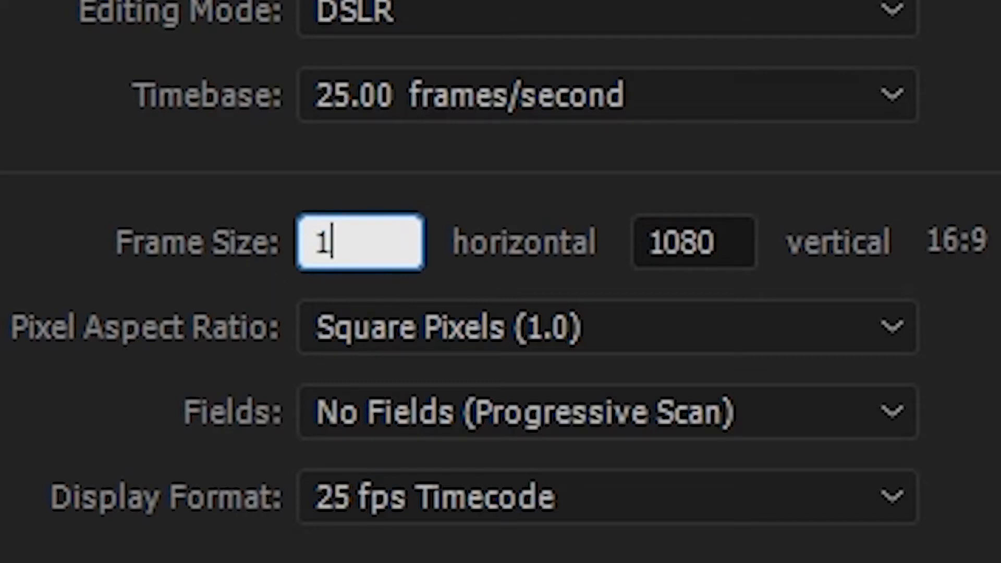
{"action": "left_click", "coordinate": [726, 235]}
{"action": "type", "text": "1920"}
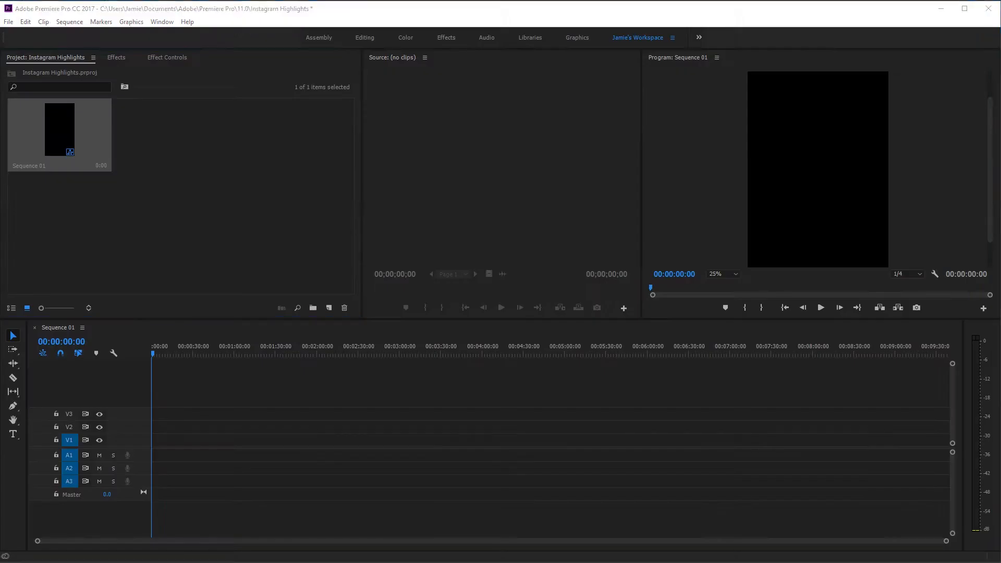
{"action": "left_click_drag", "start_coordinate": [519, 284], "coordinate": [199, 226]}
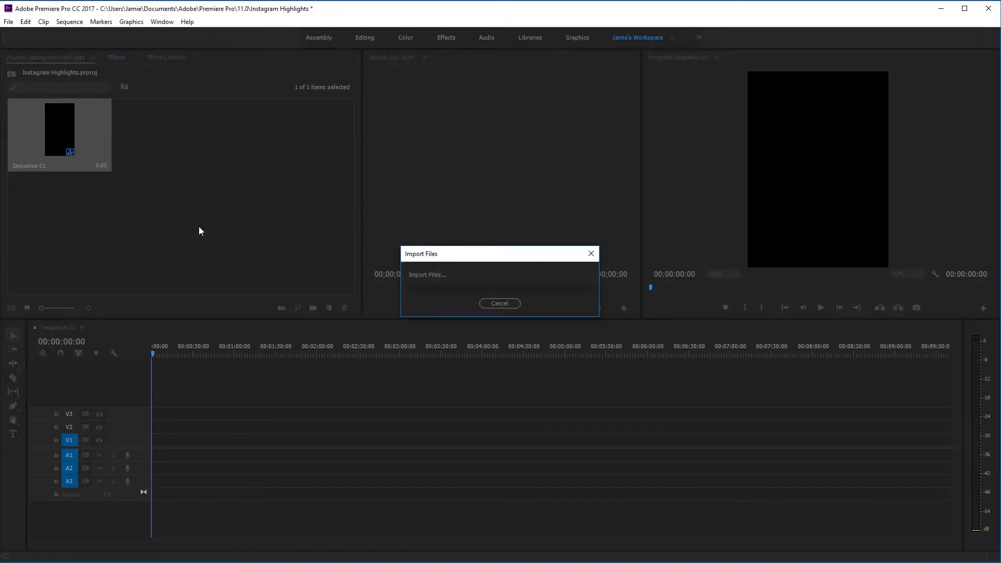
Import the London images and trim the Plane 2.jpg clip to 13 frames
{"action": "left_click_drag", "start_coordinate": [227, 236], "coordinate": [169, 212]}
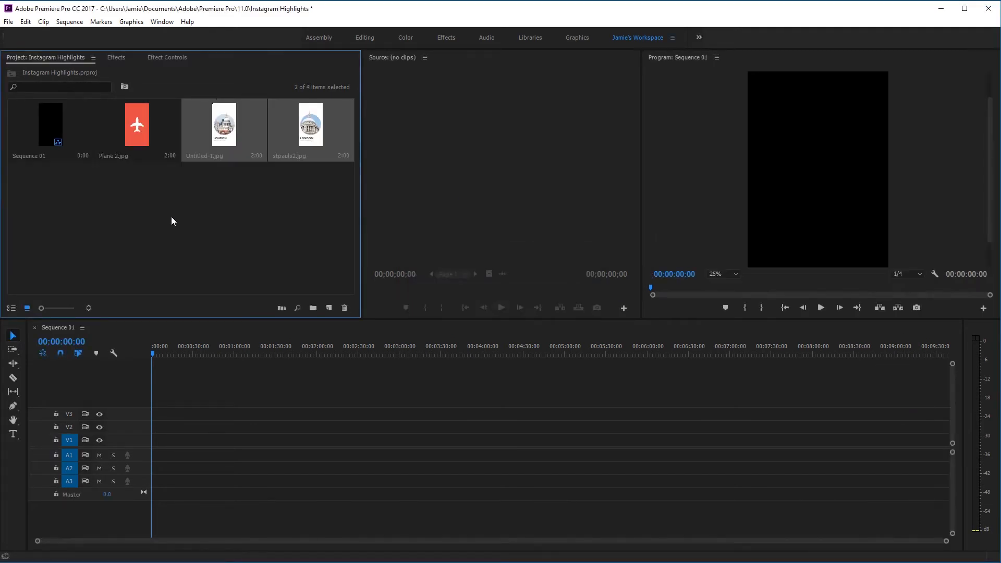
{"action": "left_click", "coordinate": [171, 216]}
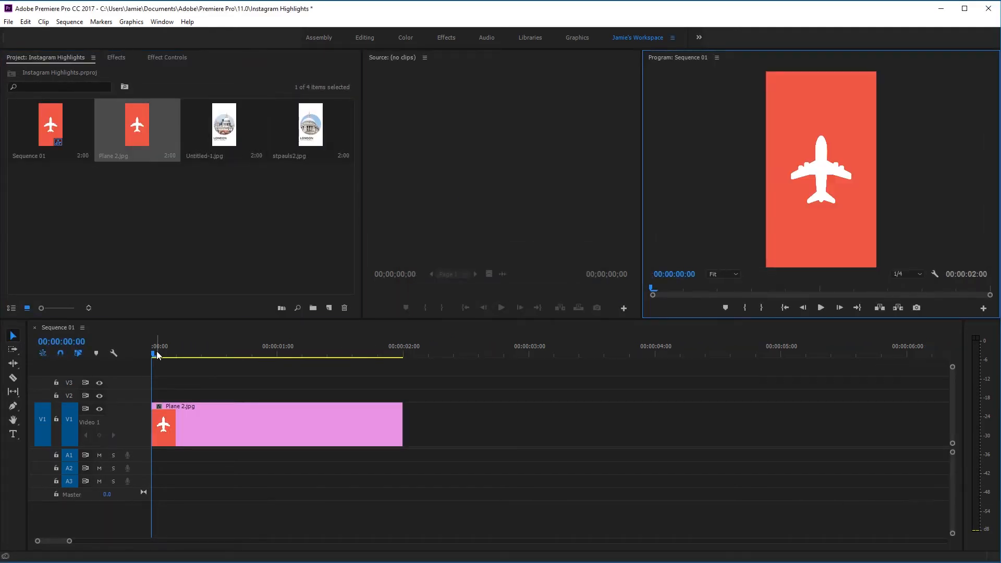
{"action": "left_click_drag", "start_coordinate": [156, 352], "coordinate": [221, 363]}
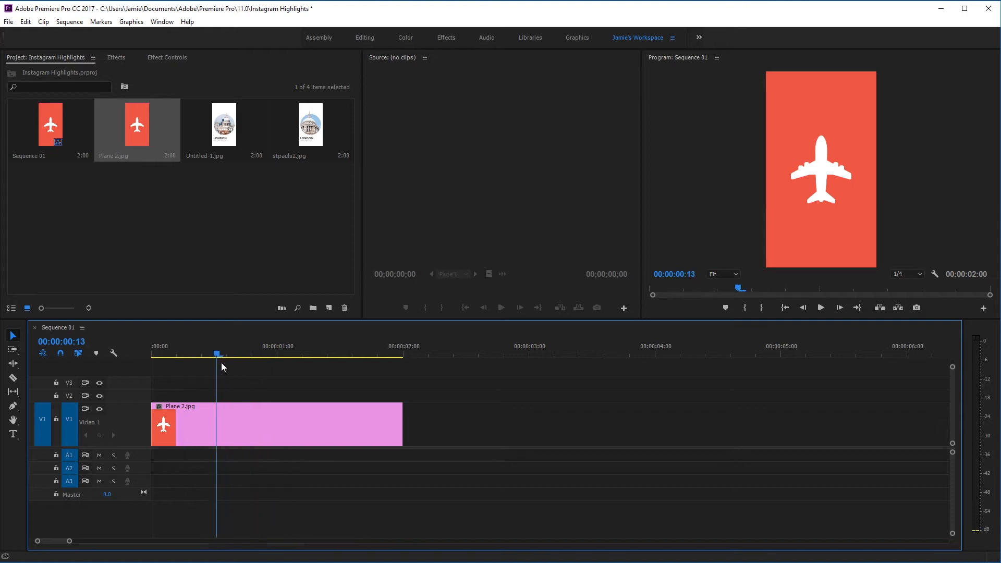
{"action": "key", "text": "c"}
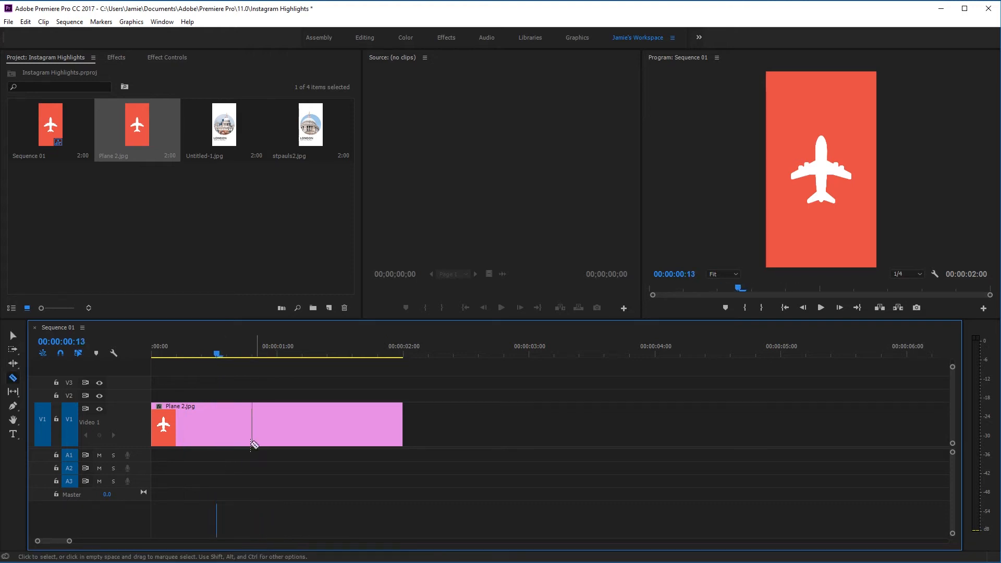
{"action": "left_click", "coordinate": [218, 435]}
{"action": "key", "text": "v"}
{"action": "left_click", "coordinate": [267, 426]}
{"action": "key", "text": "Delete"}
Put Untitled-1.jpg after the plane clip, discarding stpauls2.jpg and closing the gap
{"action": "left_click_drag", "start_coordinate": [224, 125], "coordinate": [229, 424]}
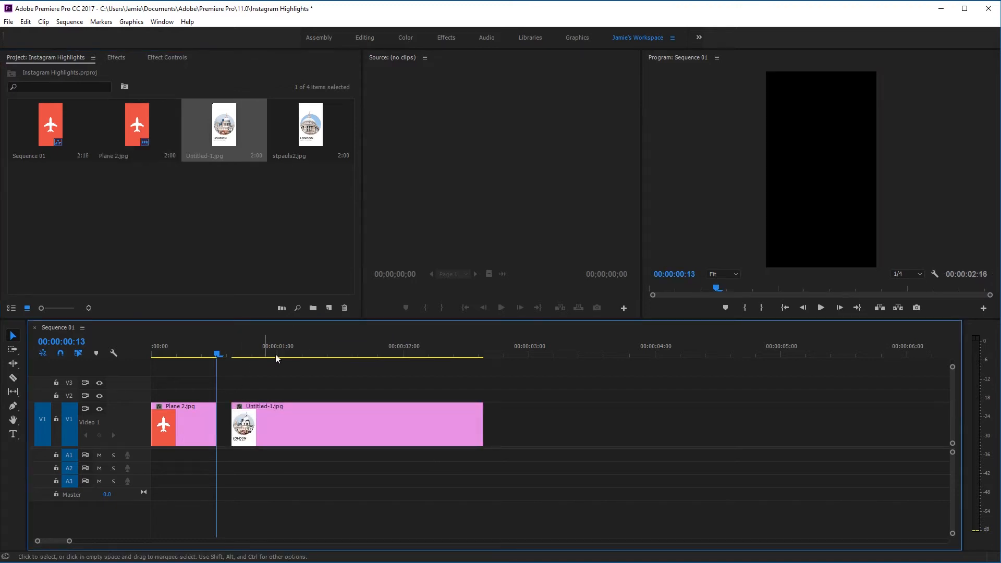
{"action": "left_click", "coordinate": [302, 350]}
{"action": "left_click_drag", "start_coordinate": [314, 132], "coordinate": [535, 423]}
{"action": "left_click", "coordinate": [619, 351]}
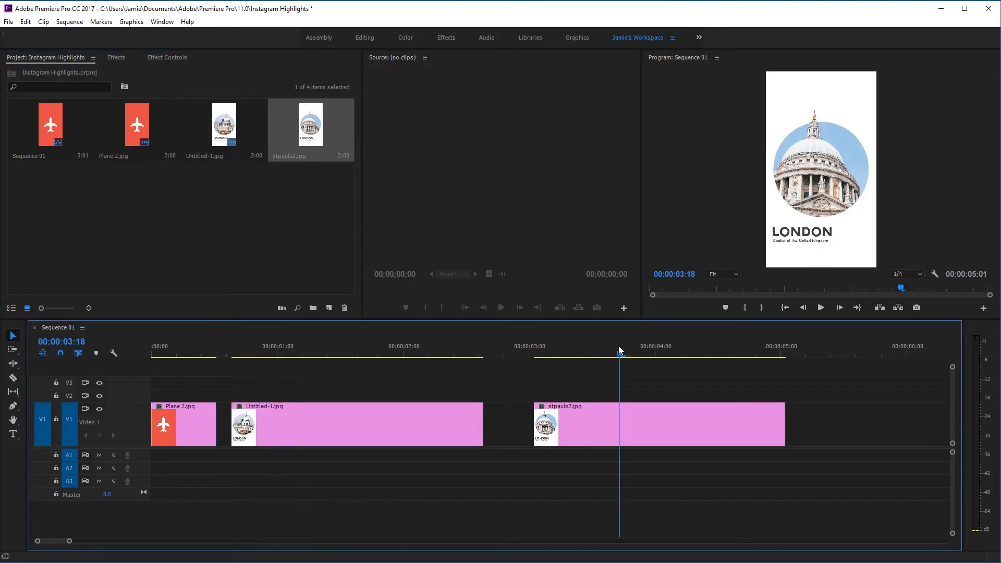
{"action": "left_click", "coordinate": [449, 350]}
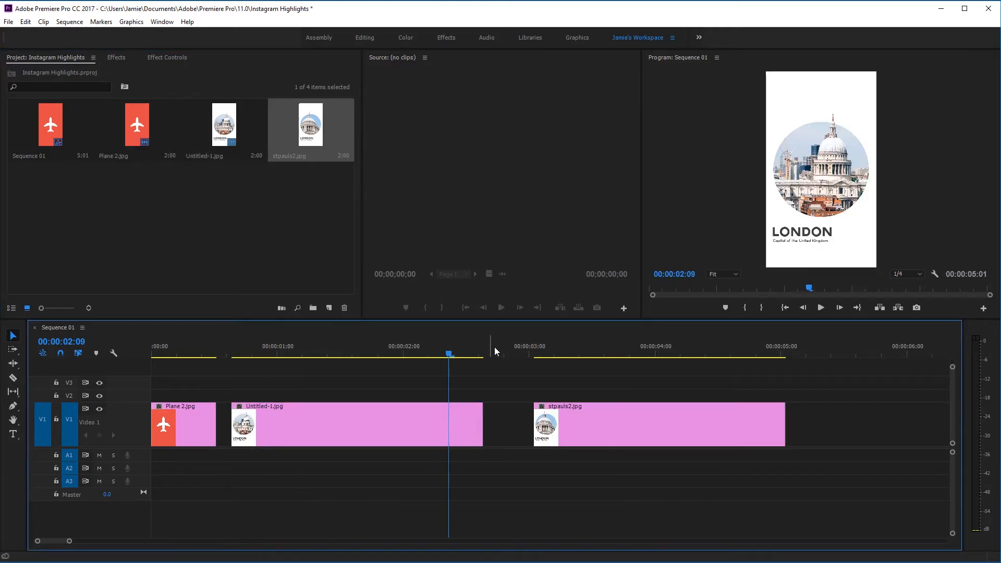
{"action": "left_click", "coordinate": [609, 349]}
{"action": "left_click", "coordinate": [439, 349]}
{"action": "left_click", "coordinate": [597, 421]}
{"action": "key", "text": "Delete"}
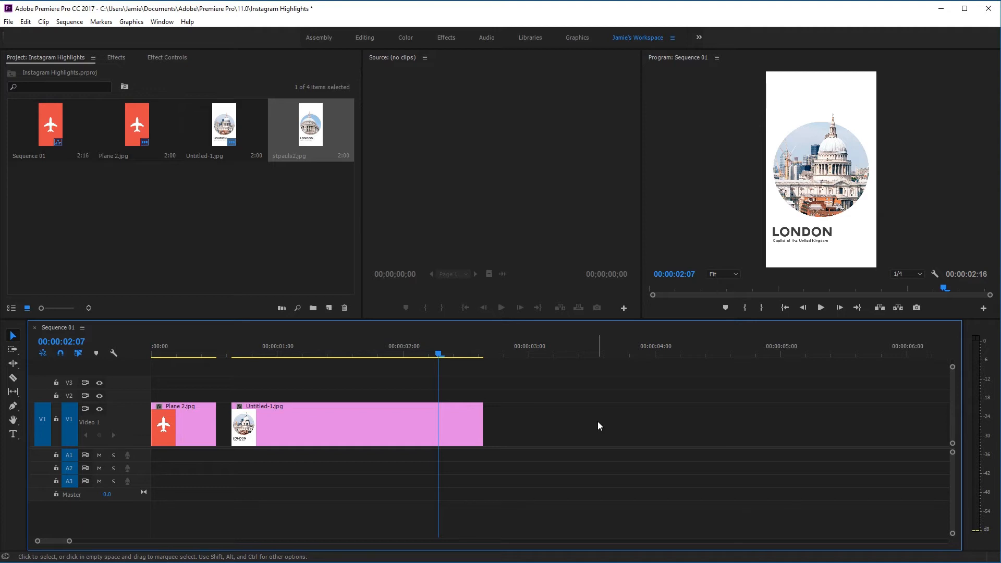
{"action": "left_click_drag", "start_coordinate": [336, 430], "coordinate": [322, 433]}
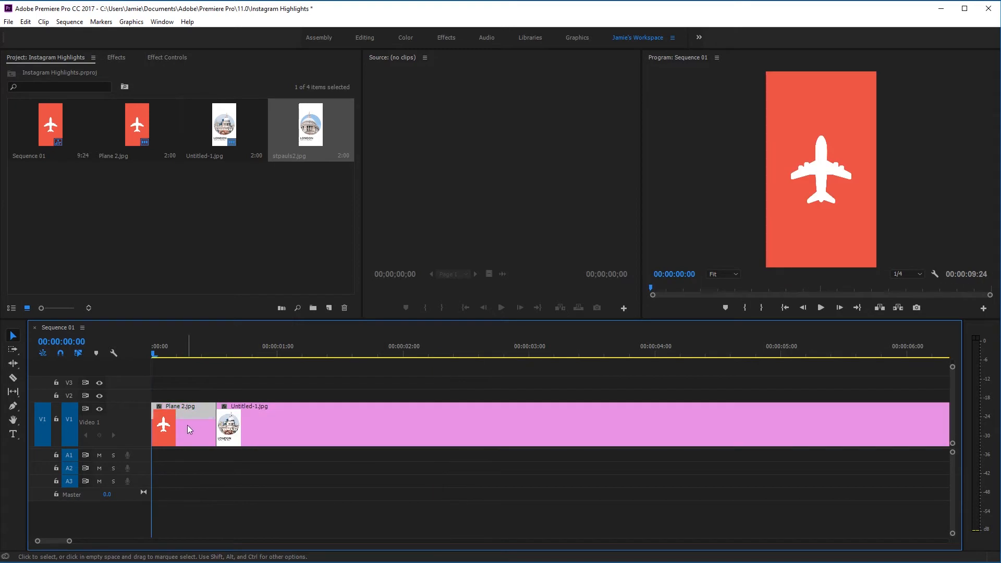
Move the plane image up to Video 2 and expand that track
{"action": "left_click_drag", "start_coordinate": [186, 424], "coordinate": [261, 395]}
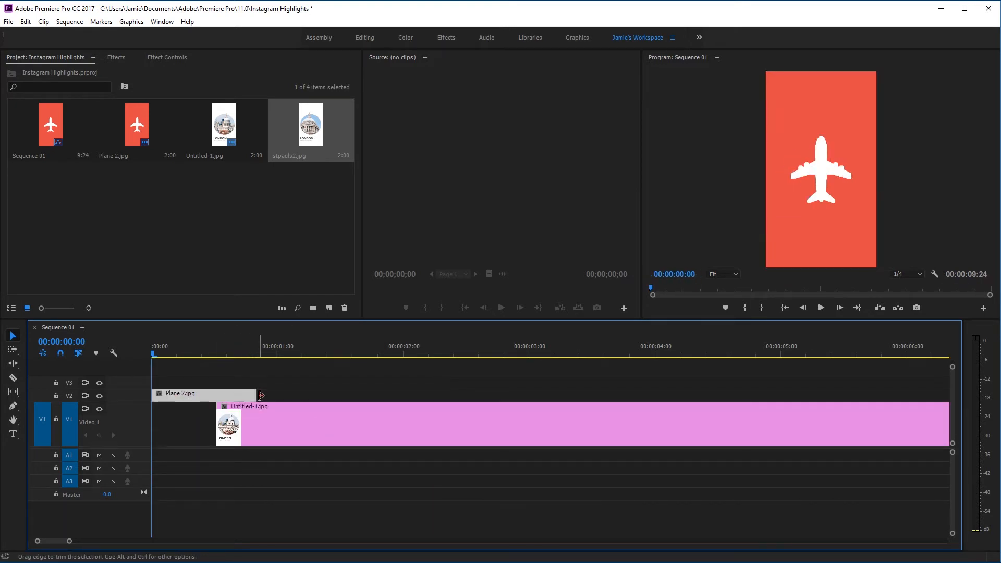
{"action": "left_click", "coordinate": [201, 421]}
{"action": "double_click", "coordinate": [130, 397]}
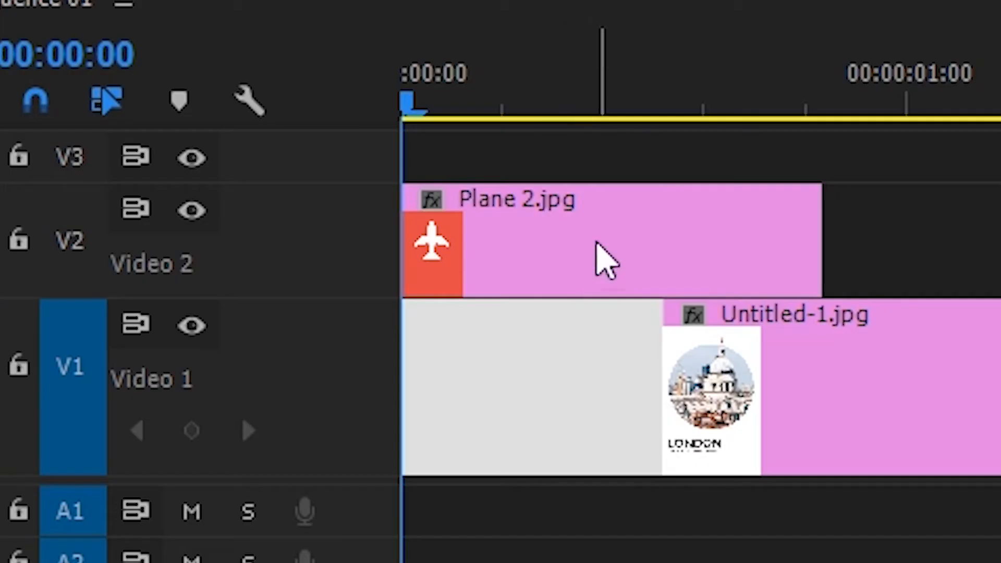
{"action": "left_click", "coordinate": [200, 391]}
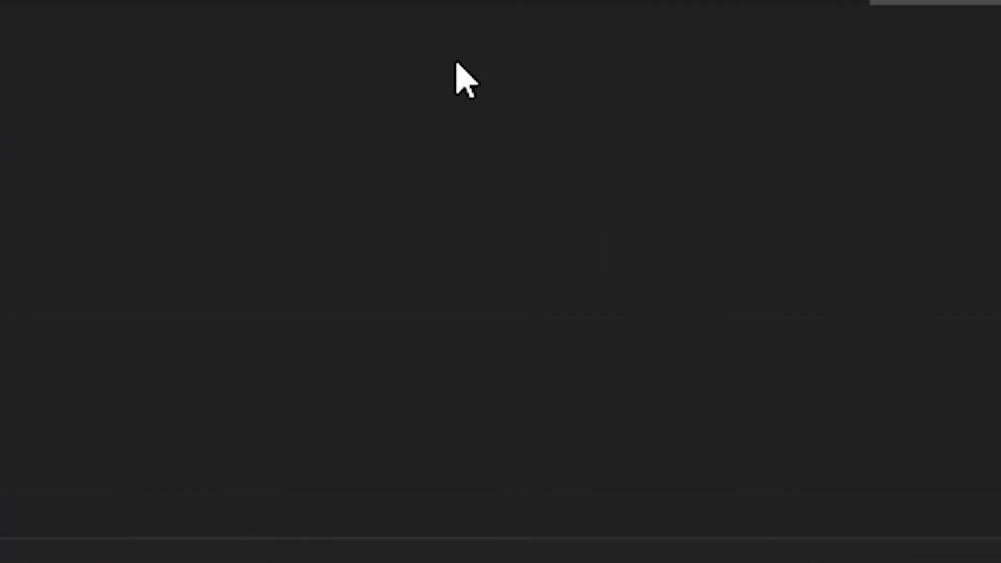
Keyframe the plane image's opacity from 100% down to 0% at the clip's end
{"action": "left_click", "coordinate": [503, 66]}
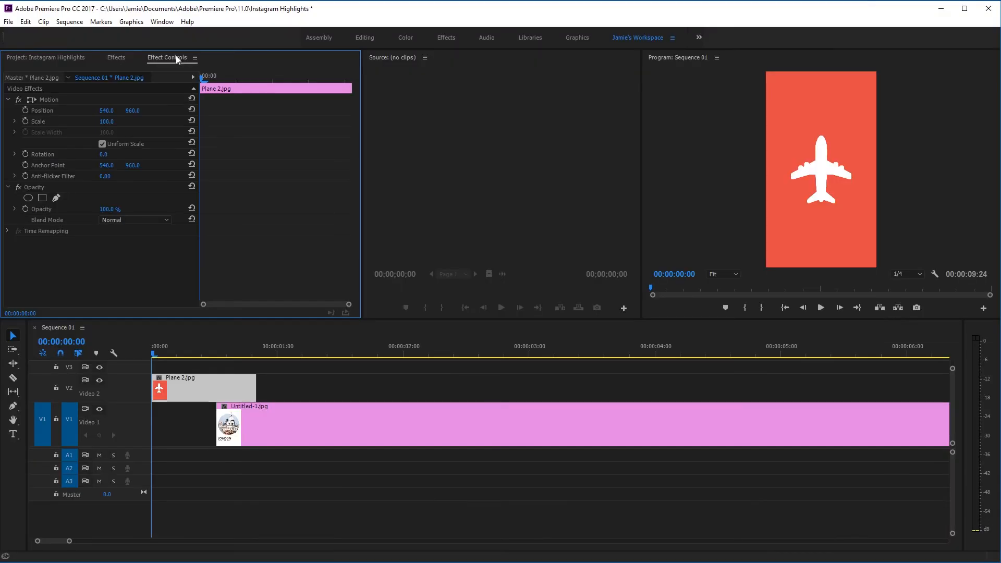
{"action": "left_click", "coordinate": [214, 76]}
{"action": "left_click_drag", "start_coordinate": [219, 80], "coordinate": [298, 80]}
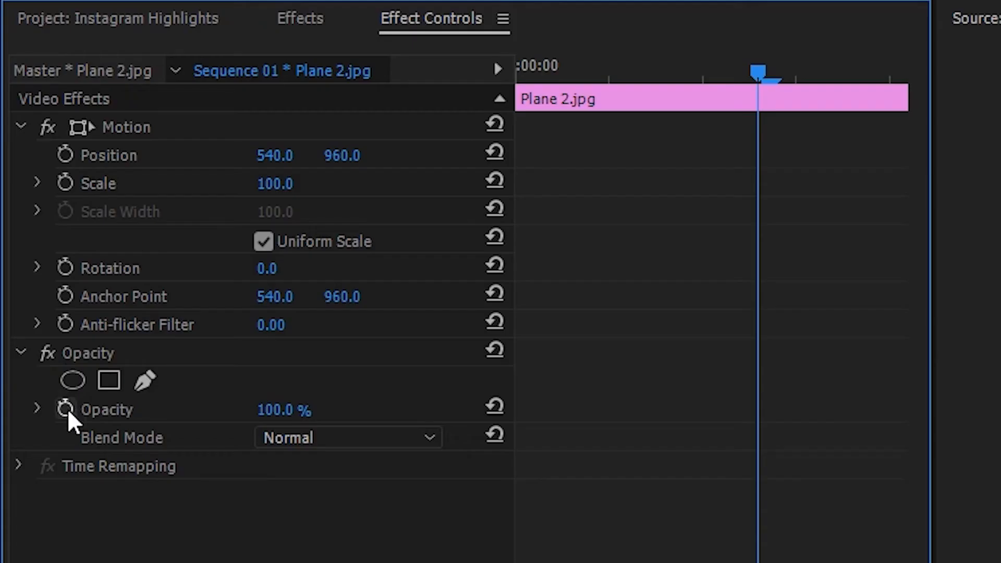
{"action": "left_click", "coordinate": [65, 409]}
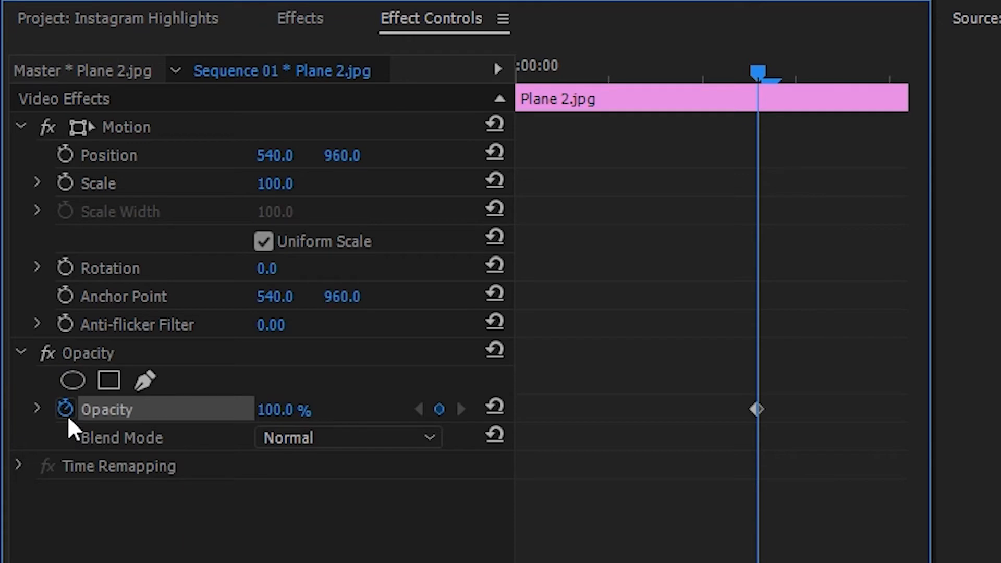
{"action": "left_click_drag", "start_coordinate": [772, 67], "coordinate": [822, 64]}
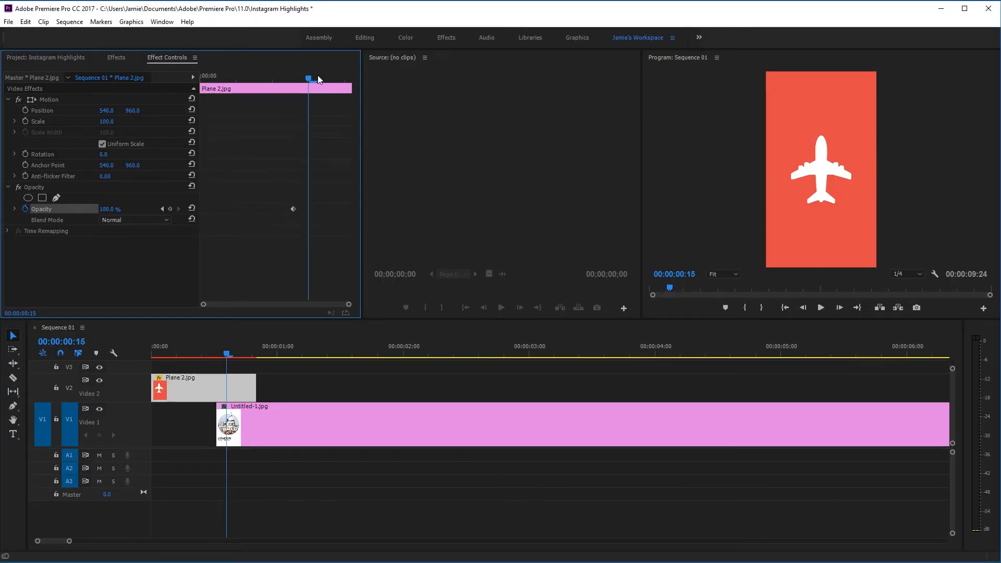
{"action": "left_click_drag", "start_coordinate": [317, 76], "coordinate": [355, 76]}
{"action": "left_click_drag", "start_coordinate": [109, 209], "coordinate": [107, 209]}
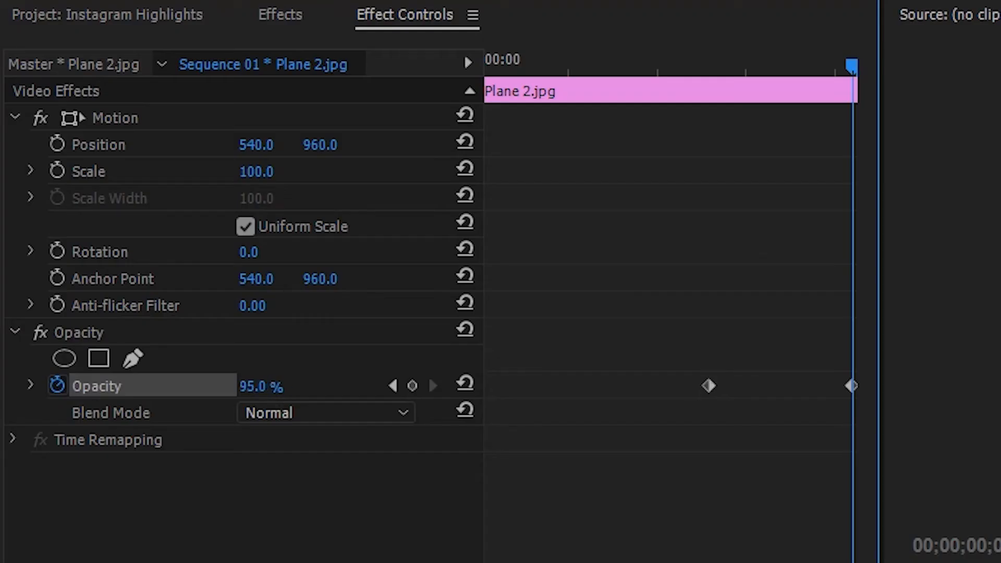
{"action": "left_click_drag", "start_coordinate": [265, 387], "coordinate": [146, 387]}
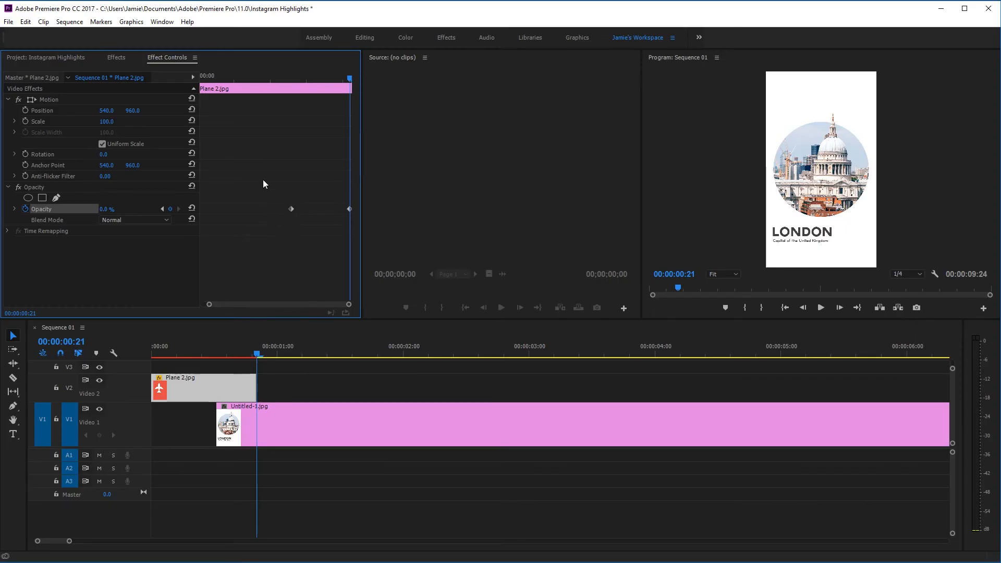
Apply Ease In to both opacity keyframes and preview the fade from the start
{"action": "left_click_drag", "start_coordinate": [263, 179], "coordinate": [361, 229]}
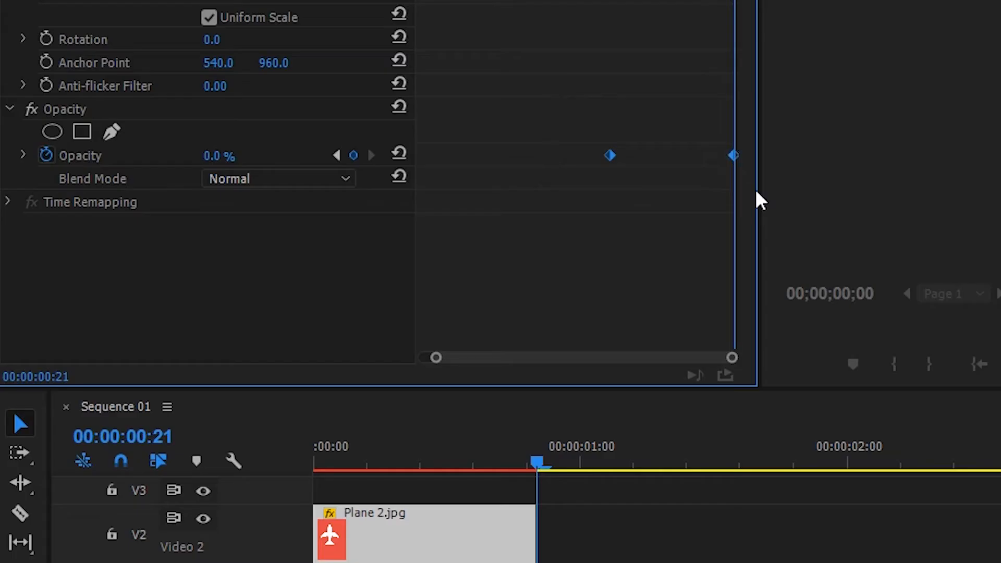
{"action": "right_click", "coordinate": [612, 161]}
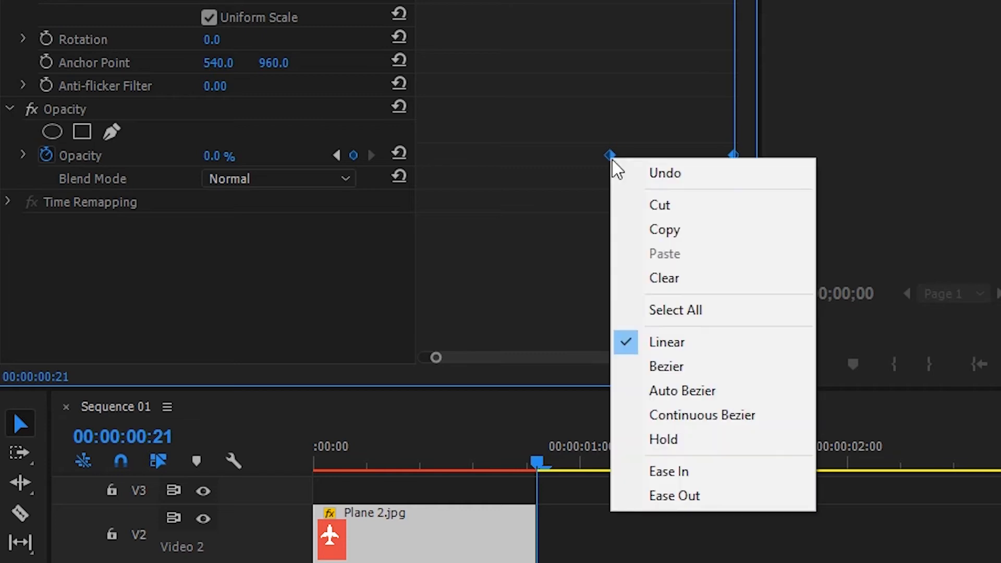
{"action": "left_click", "coordinate": [699, 467]}
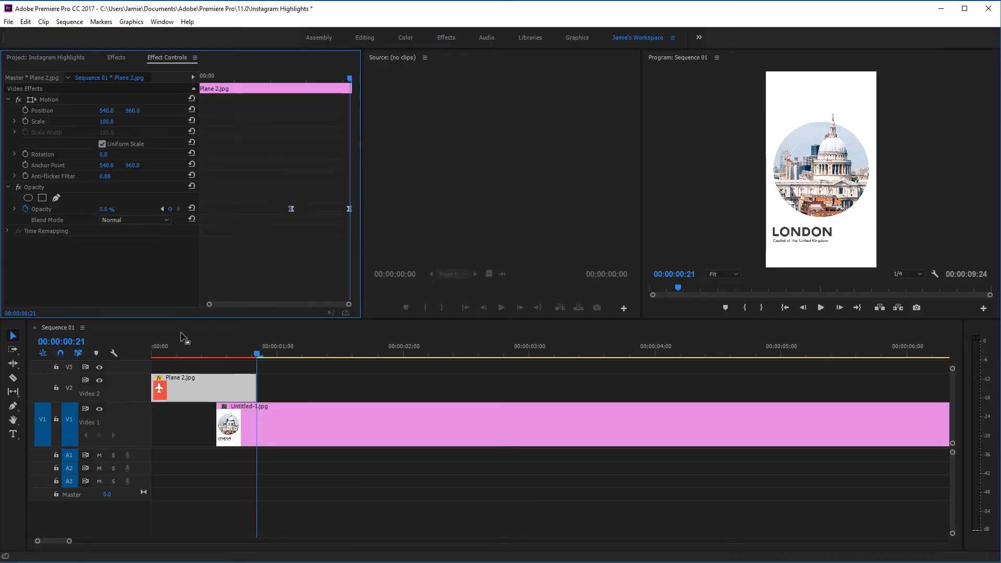
{"action": "left_click", "coordinate": [182, 336]}
{"action": "key", "text": "Home"}
{"action": "left_click", "coordinate": [824, 308]}
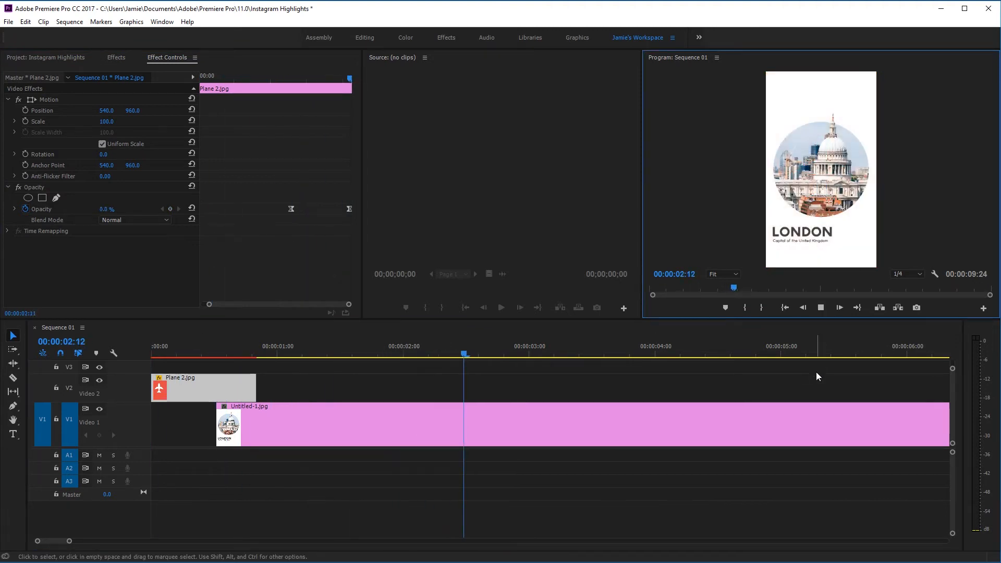
Split Untitled-1.jpg at 00:00:04:24 and delete the part after the cut
{"action": "left_click_drag", "start_coordinate": [69, 541], "coordinate": [113, 541]}
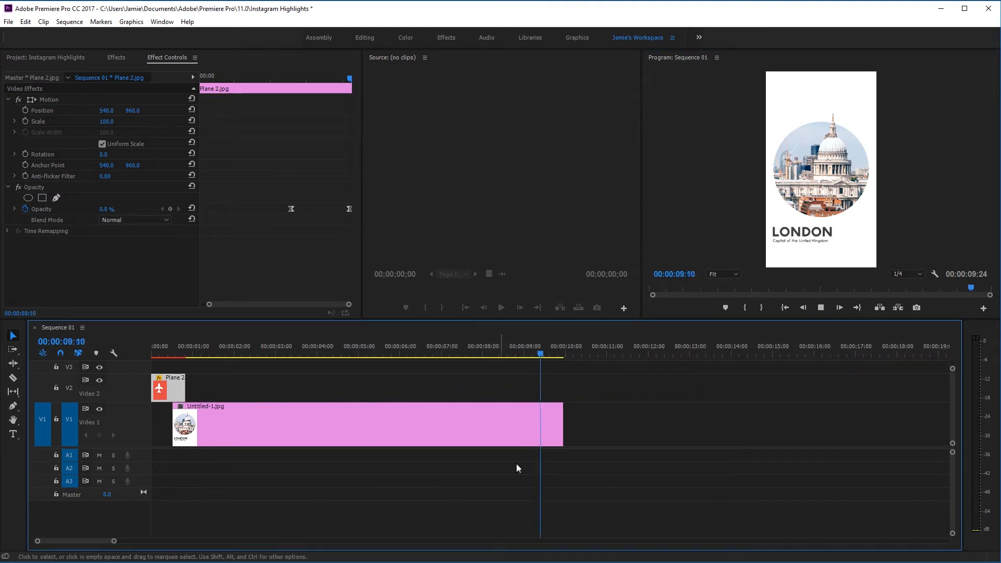
{"action": "left_click", "coordinate": [820, 308]}
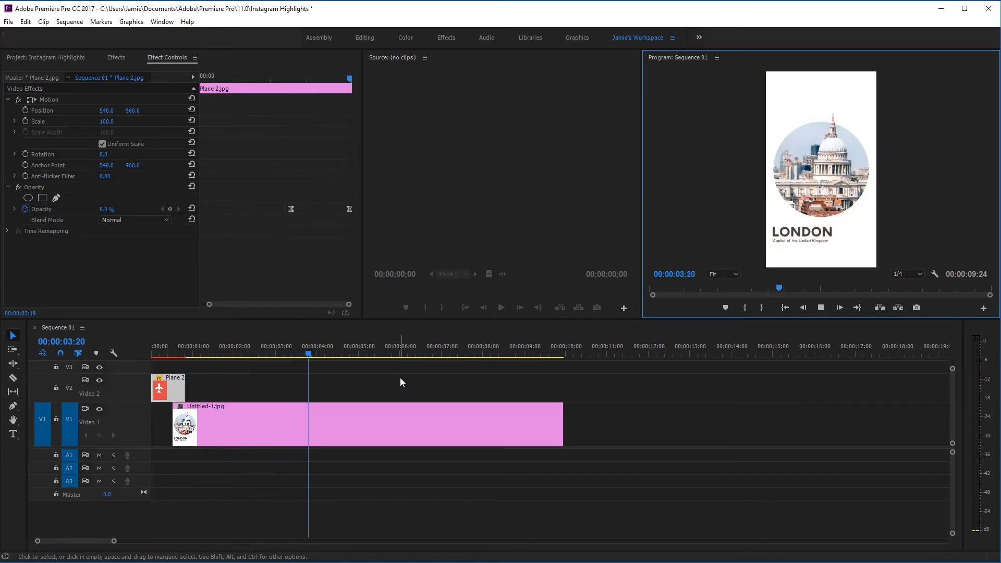
{"action": "key", "text": "space"}
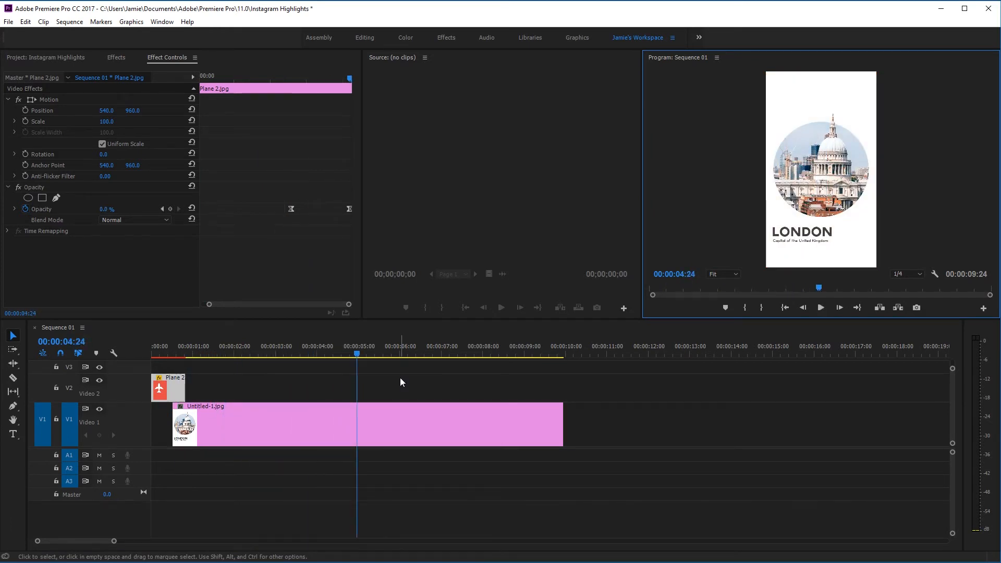
{"action": "key", "text": "ctrl+k"}
{"action": "left_click", "coordinate": [388, 424]}
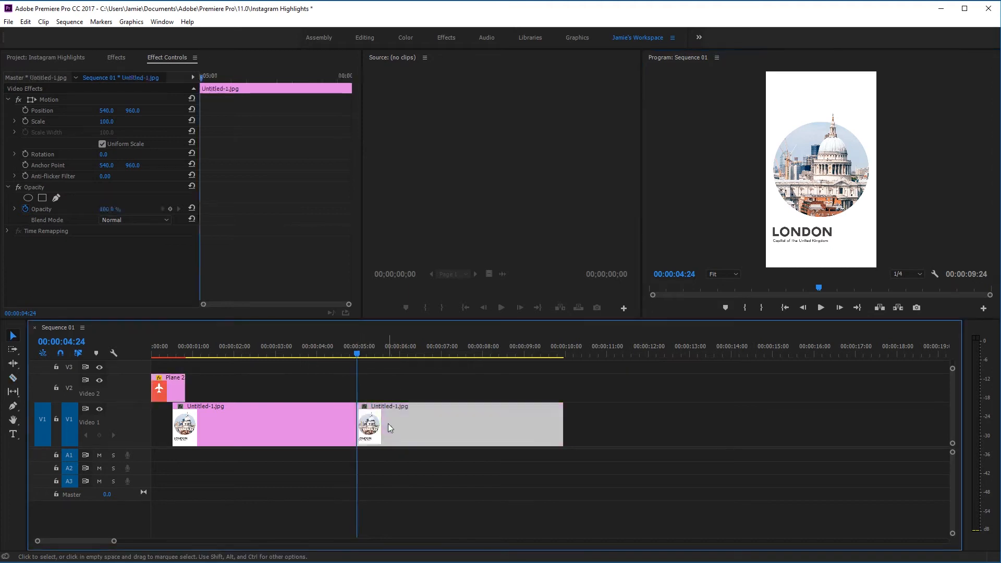
{"action": "key", "text": "Delete"}
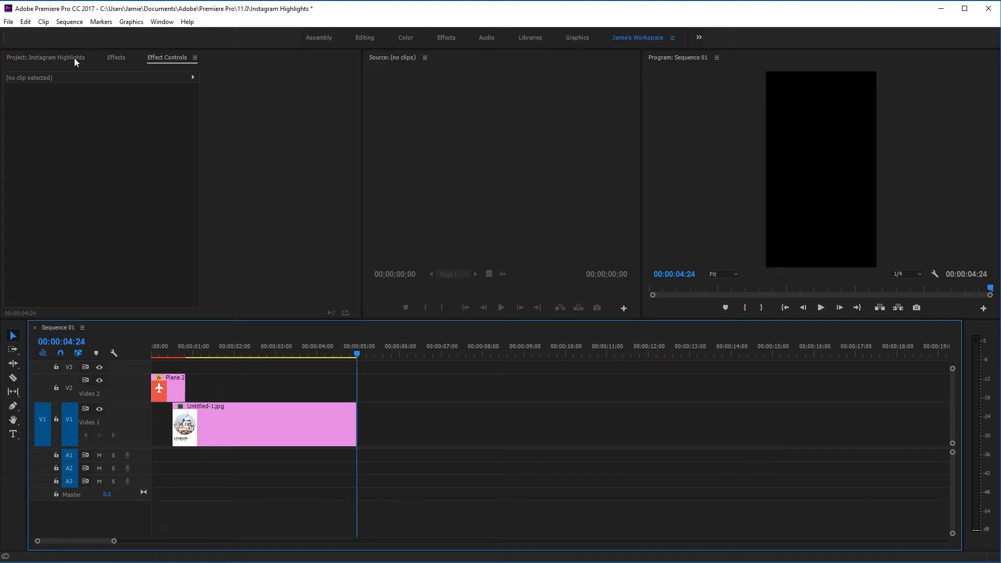
Export Sequence 01 as H.264 with Render at Maximum Depth and VBR, 2 pass bitrate encoding
{"action": "left_click", "coordinate": [8, 21]}
{"action": "mouse_move", "coordinate": [123, 312]}
{"action": "left_click", "coordinate": [189, 312]}
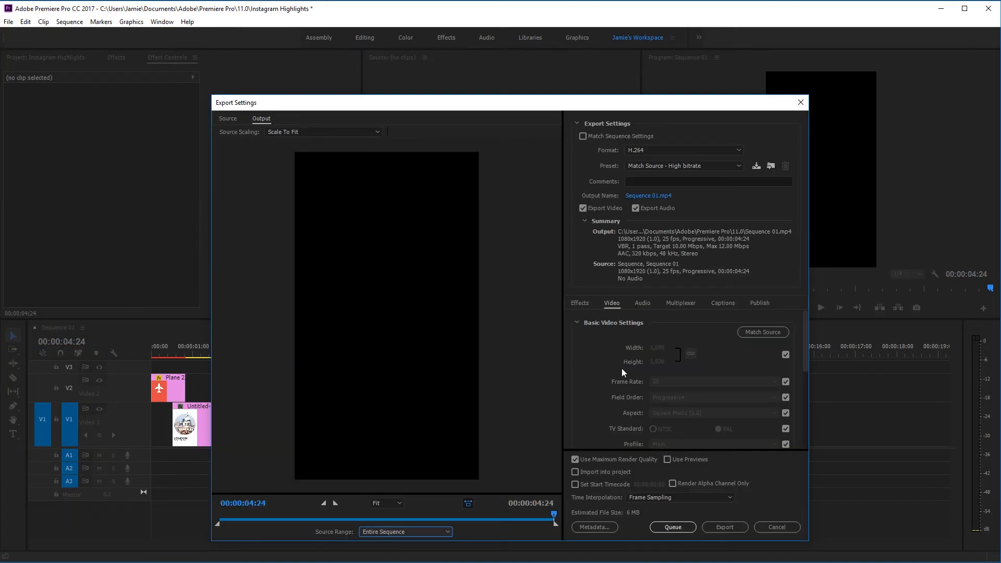
{"action": "scroll", "coordinate": [621, 368], "scroll_direction": "down", "scroll_amount": 2}
{"action": "left_click", "coordinate": [618, 432]}
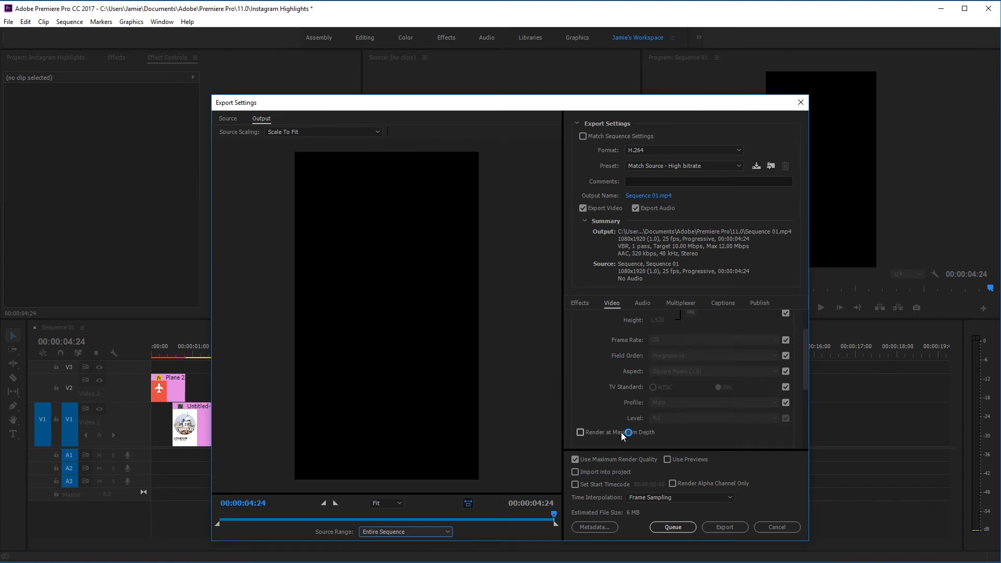
{"action": "scroll", "coordinate": [601, 351], "scroll_direction": "down", "scroll_amount": 3}
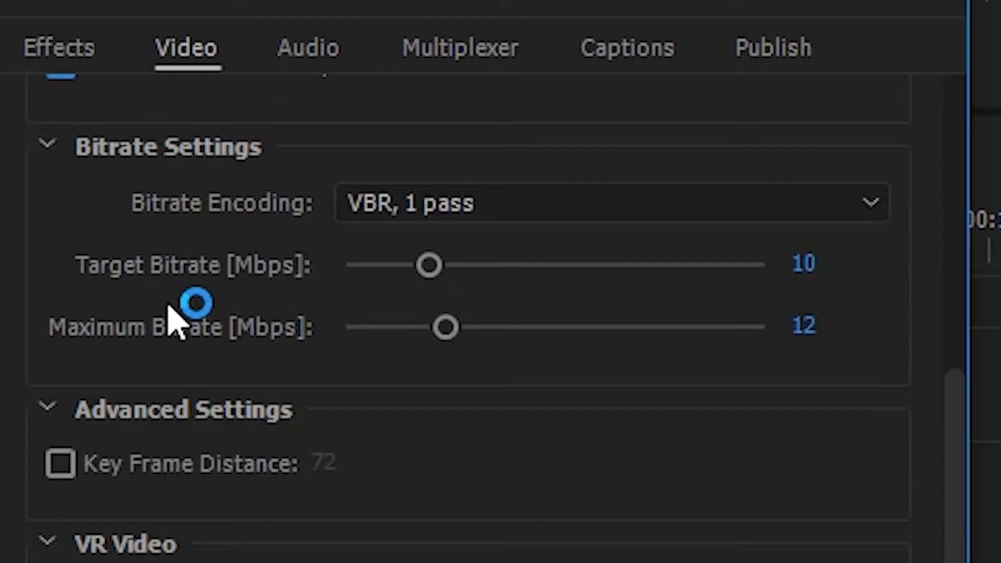
{"action": "left_click", "coordinate": [394, 222]}
{"action": "left_click", "coordinate": [423, 345]}
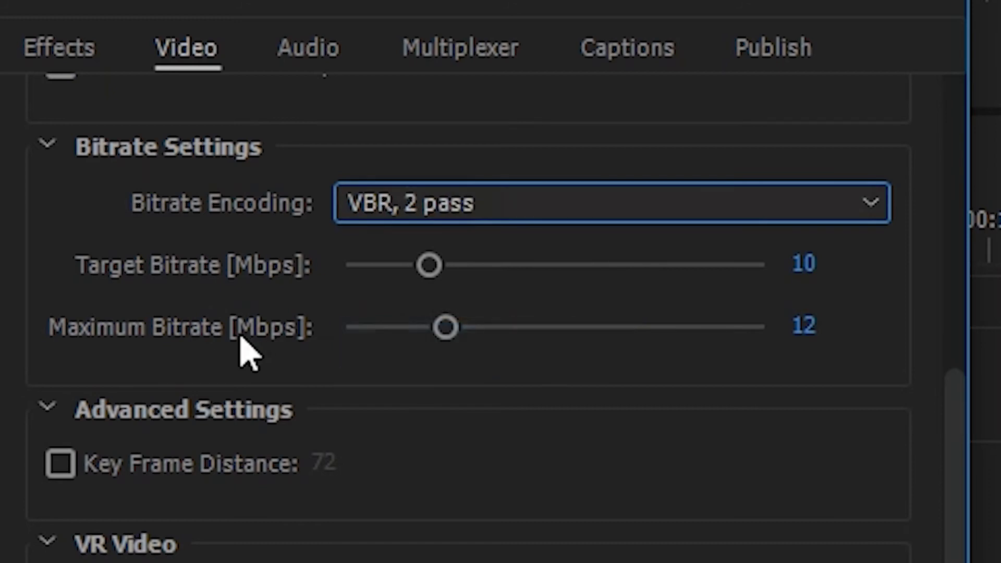
{"action": "scroll", "coordinate": [245, 349], "scroll_direction": "down", "scroll_amount": 1}
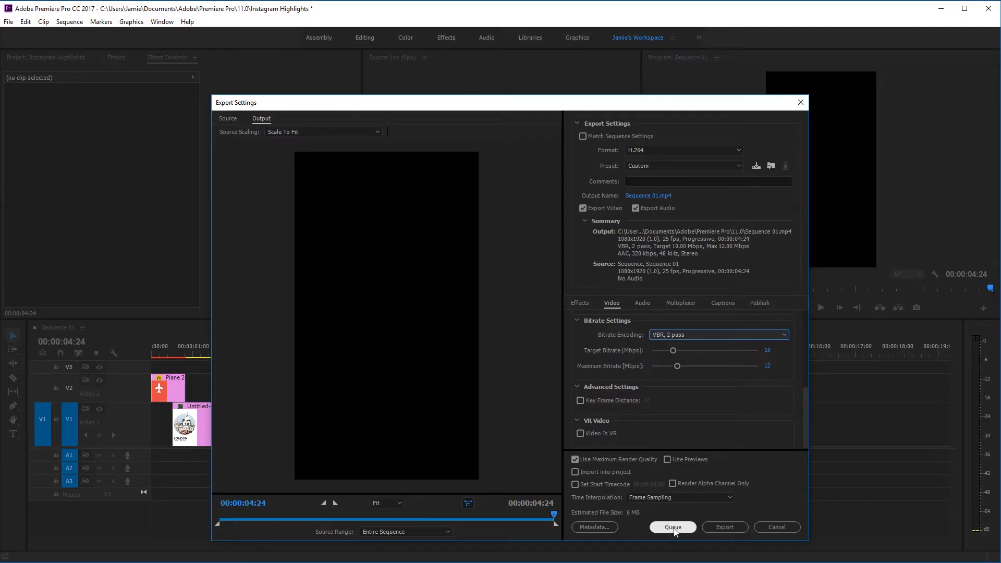
{"action": "left_click", "coordinate": [666, 527]}
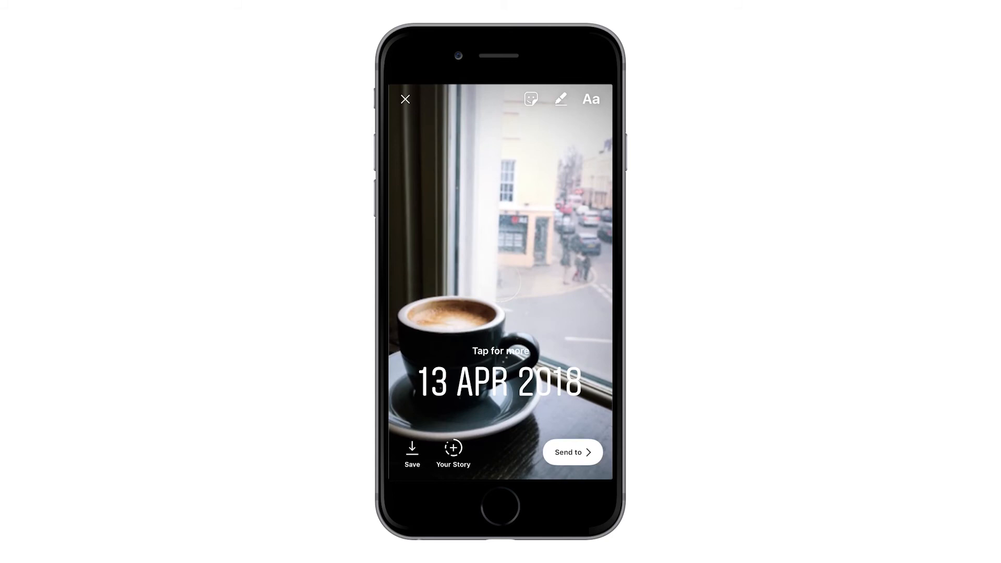
Remove the coffee photo's date sticker, then add the tower-block photo without its sticker to your story
{"action": "left_click_drag", "start_coordinate": [500, 382], "coordinate": [501, 461]}
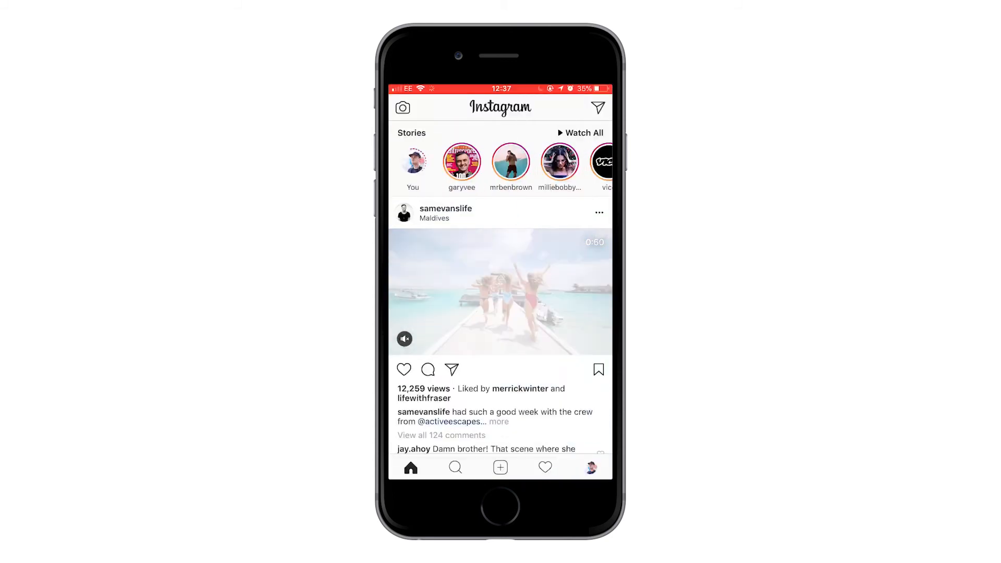
{"action": "left_click_drag", "start_coordinate": [417, 261], "coordinate": [599, 261]}
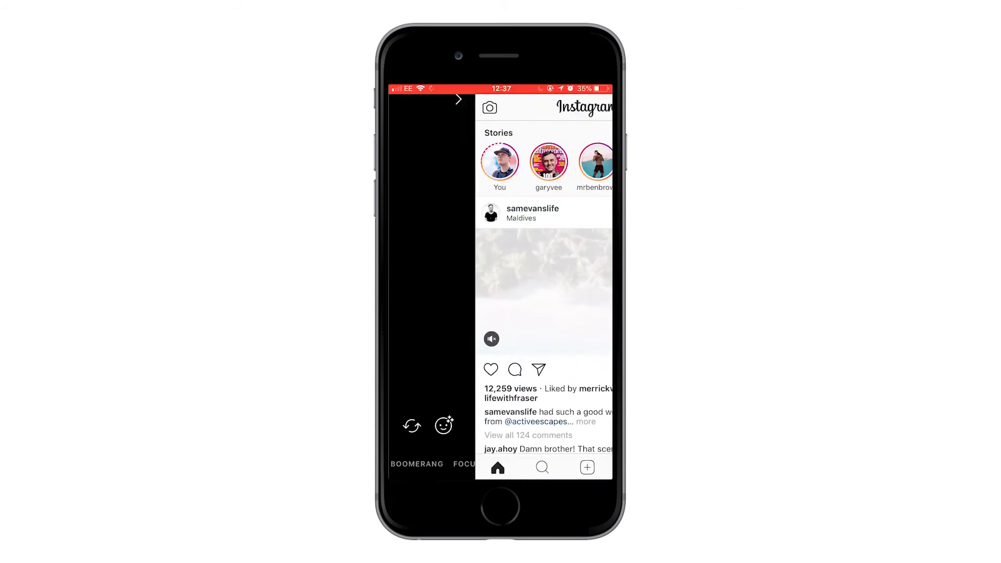
{"action": "left_click_drag", "start_coordinate": [501, 364], "coordinate": [500, 156]}
{"action": "left_click", "coordinate": [501, 297]}
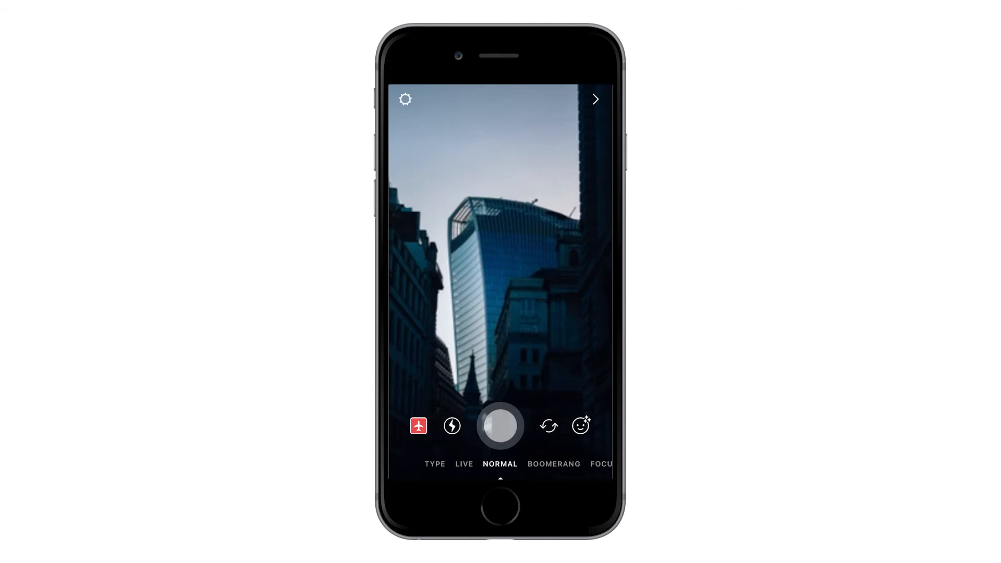
{"action": "left_click_drag", "start_coordinate": [501, 381], "coordinate": [500, 458]}
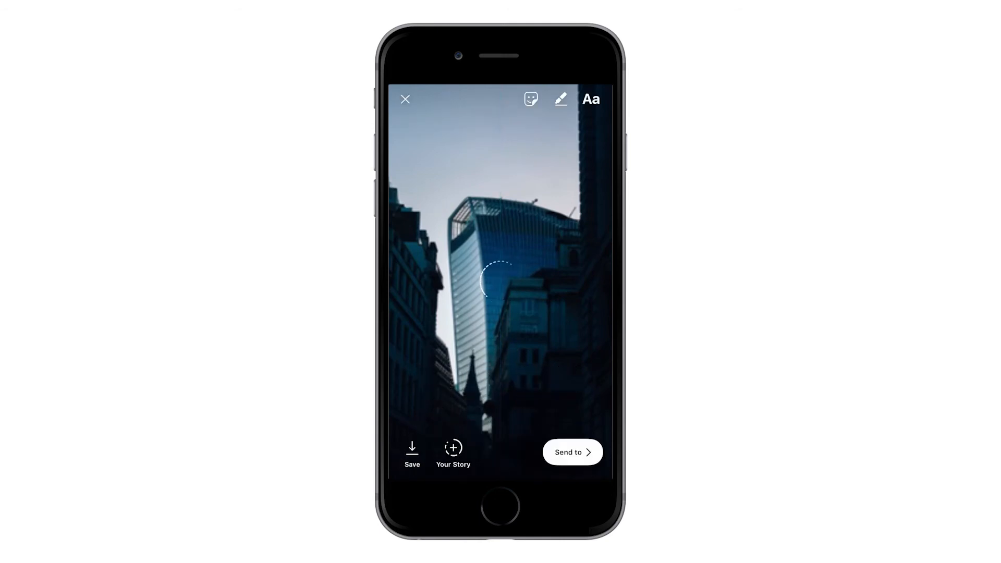
{"action": "left_click", "coordinate": [453, 447]}
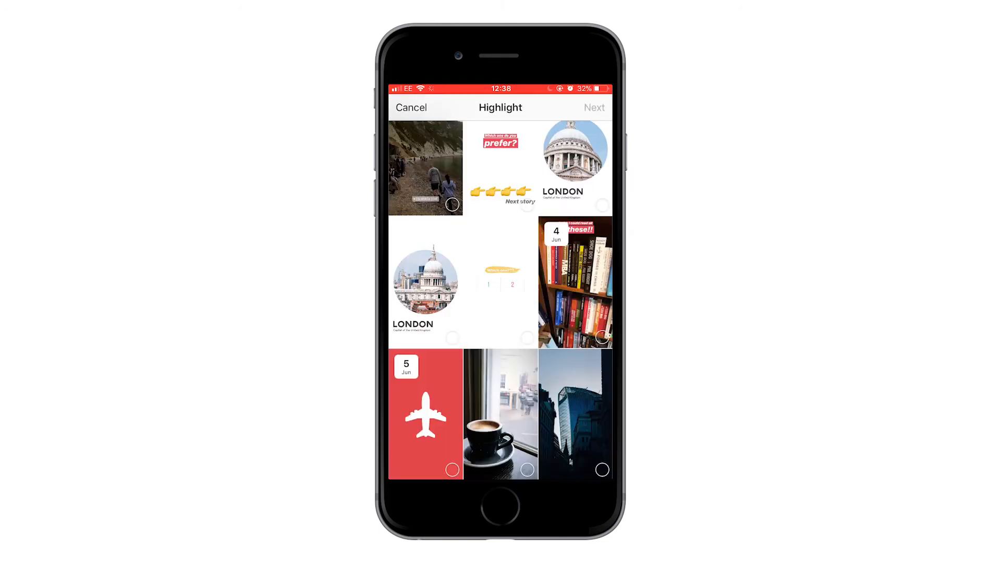
Save the plane, coffee and tower stories as a highlight titled 'Travel' and view it
{"action": "left_click", "coordinate": [452, 469]}
{"action": "left_click", "coordinate": [527, 469]}
{"action": "left_click", "coordinate": [602, 469]}
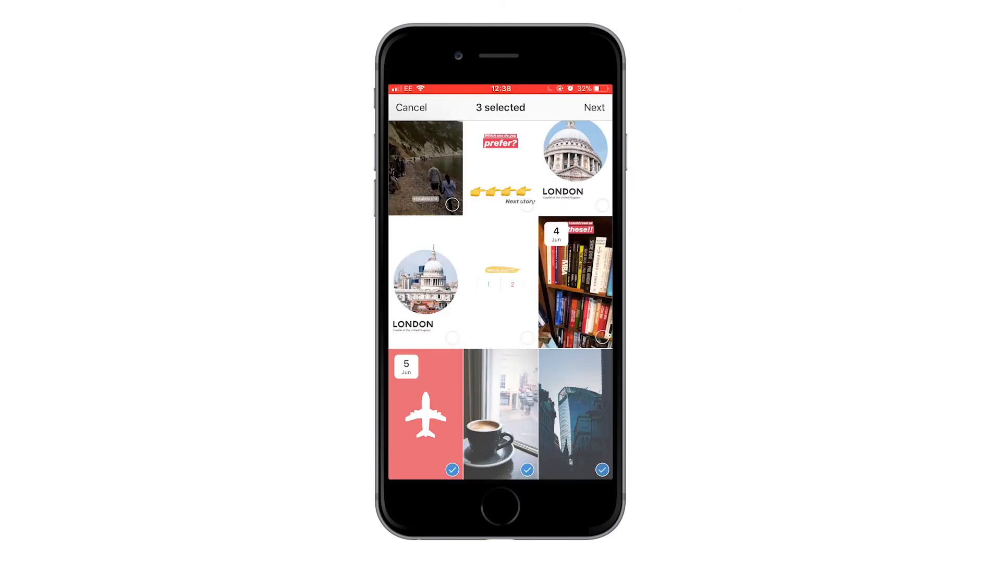
{"action": "left_click", "coordinate": [594, 107]}
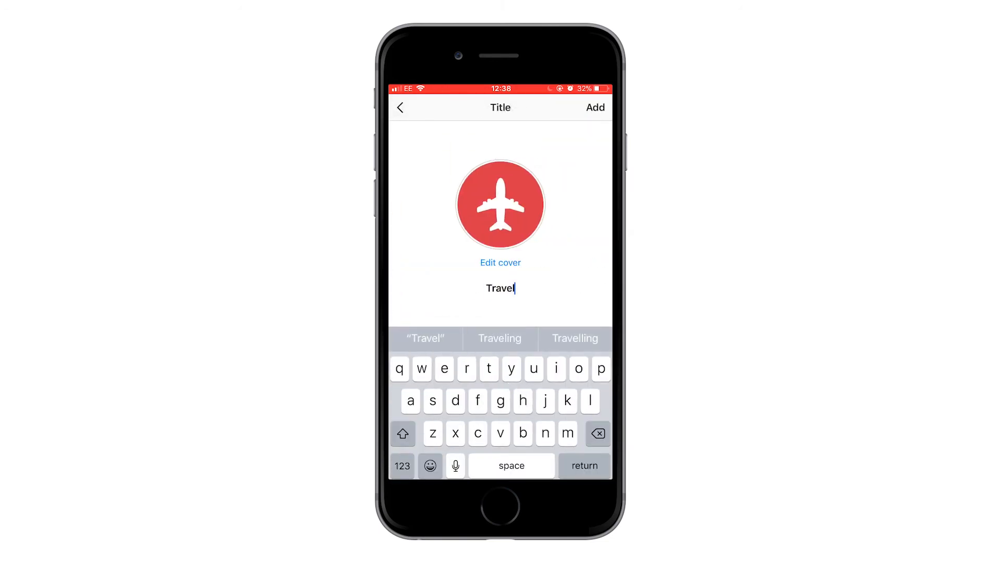
{"action": "type", "text": "Travel"}
{"action": "left_click", "coordinate": [595, 107]}
{"action": "left_click", "coordinate": [464, 351]}
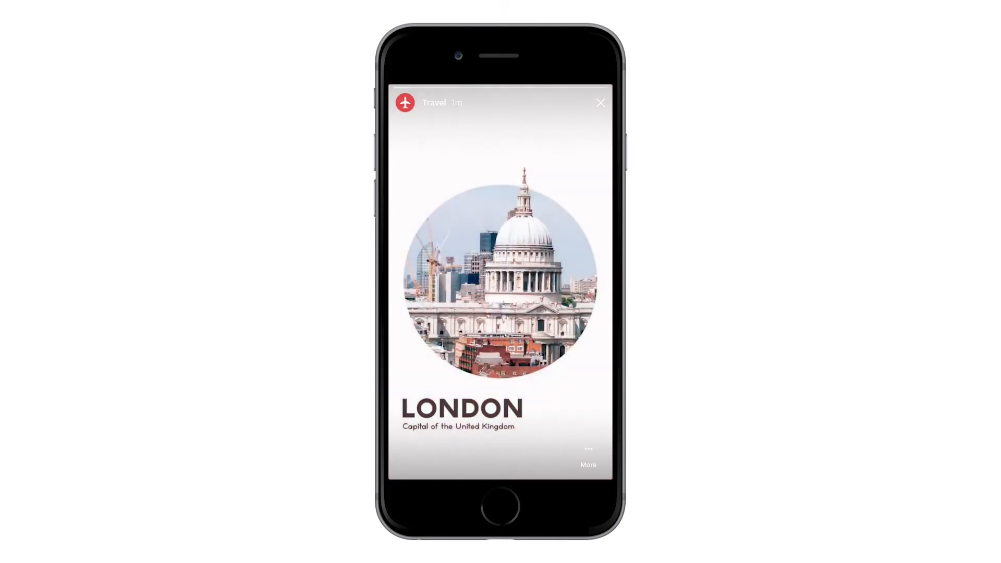